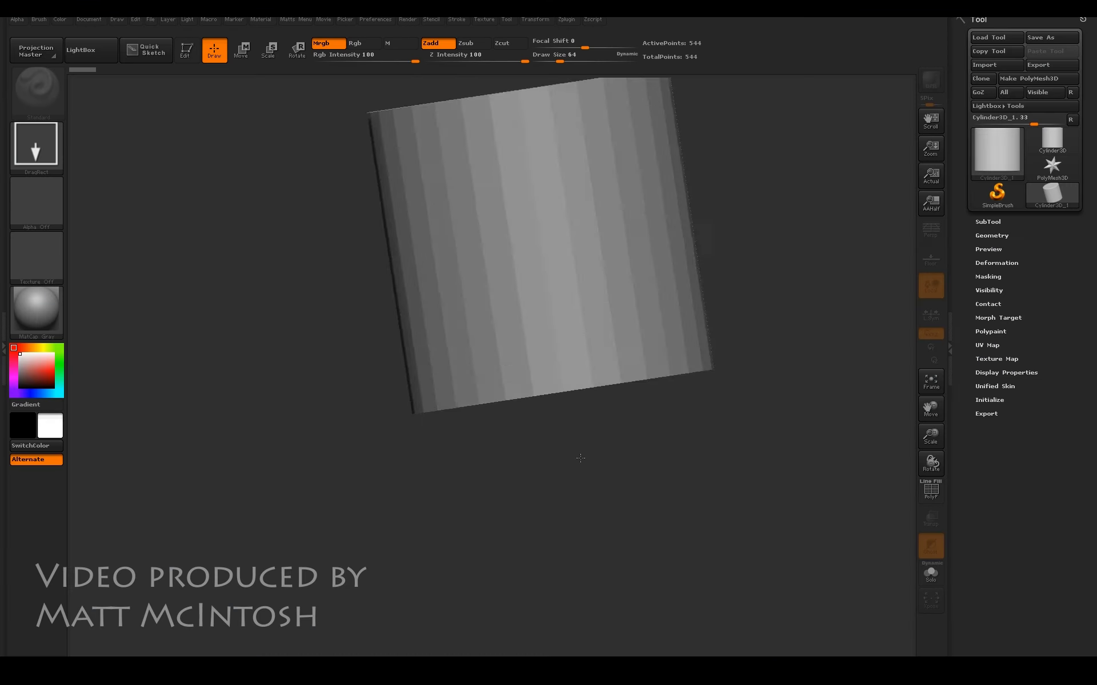
Put the upright cylinder into Edit mode and convert it to a PolyMesh3D.
left_click_drag(514, 434, 534, 465, "shift")
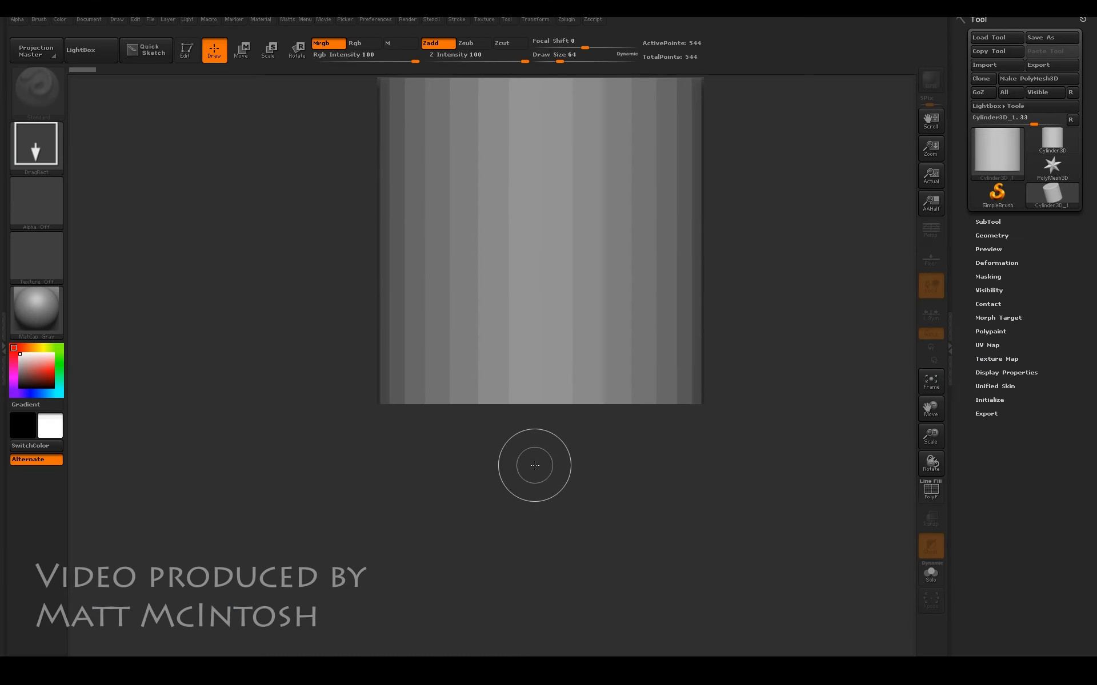
left_click(187, 51)
left_click(939, 387)
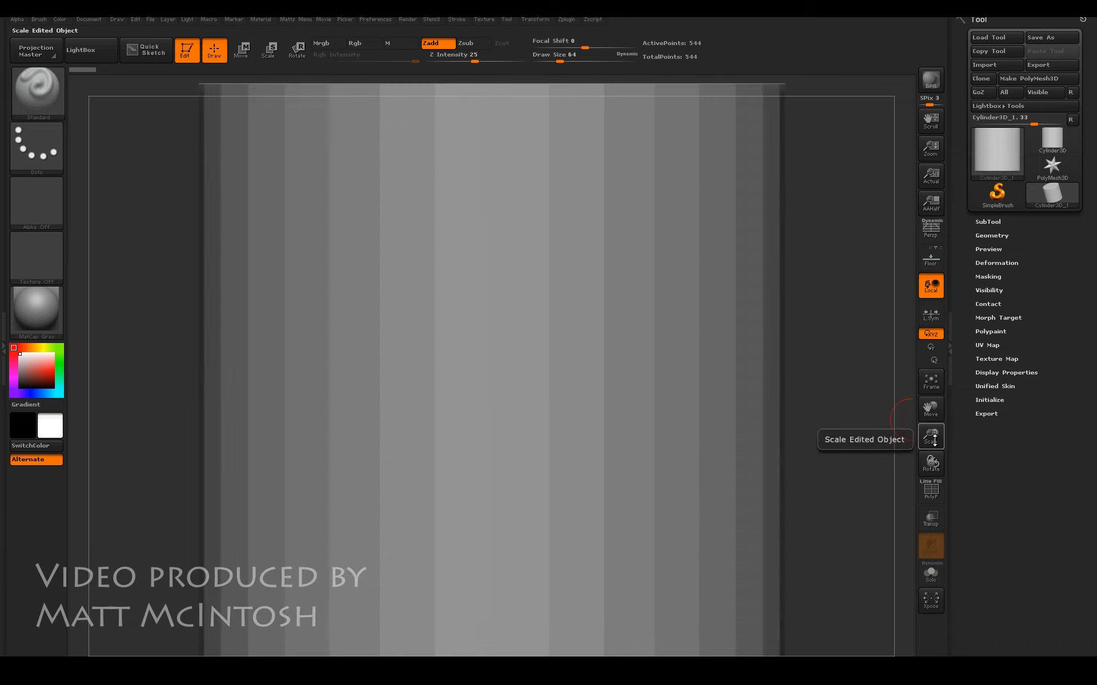
left_click_drag(930, 441, 921, 491)
left_click(1057, 80)
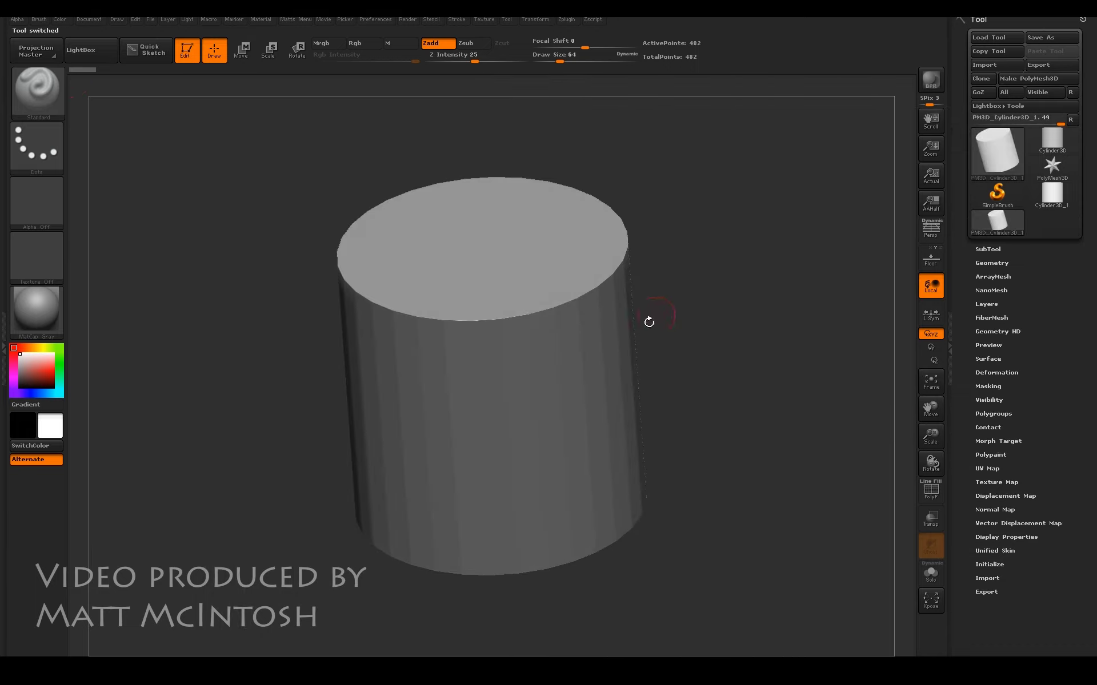
left_click_drag(683, 303, 694, 343)
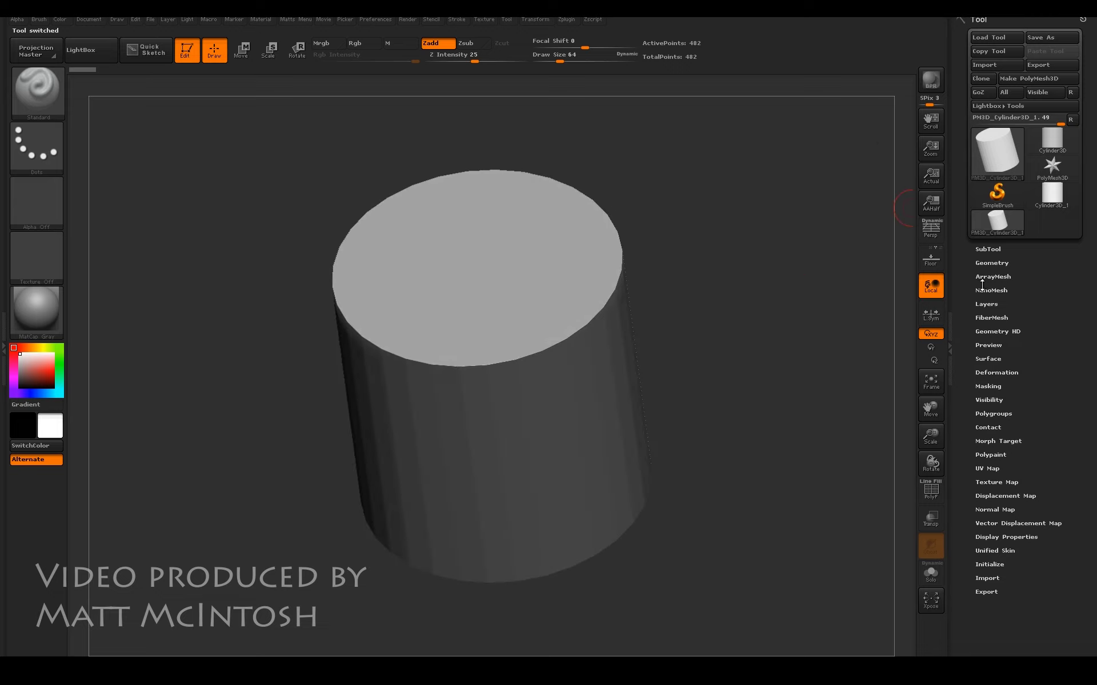
Turn the cylinder into a ShadowBox with resolution 480 and polish 4.
left_click(992, 264)
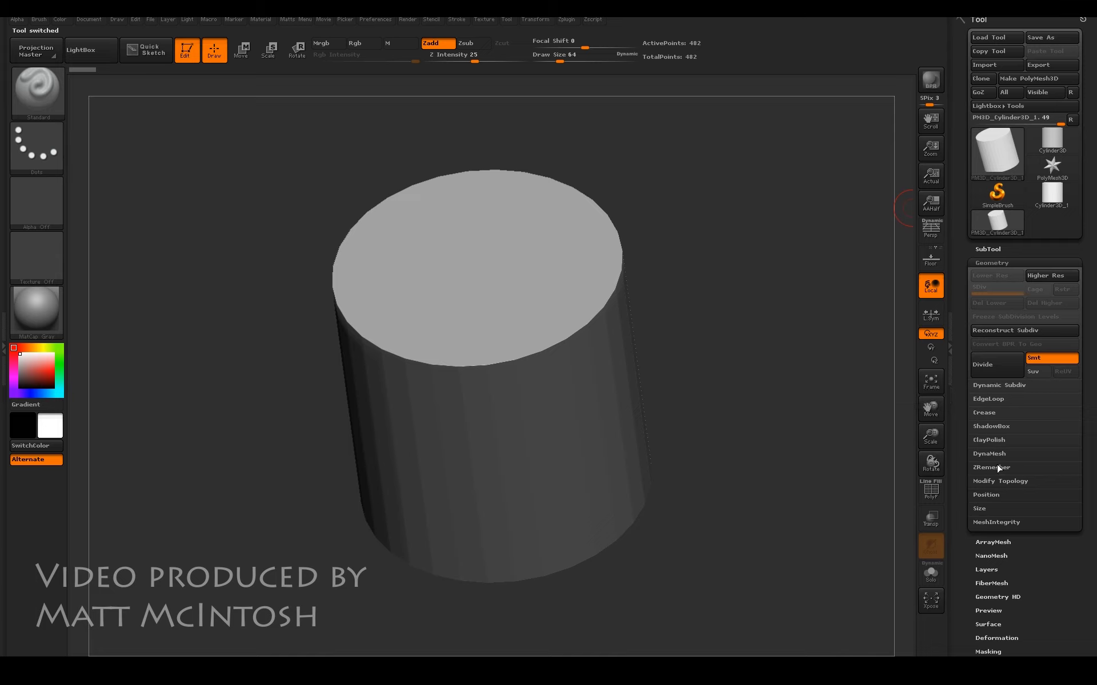
left_click(1002, 430)
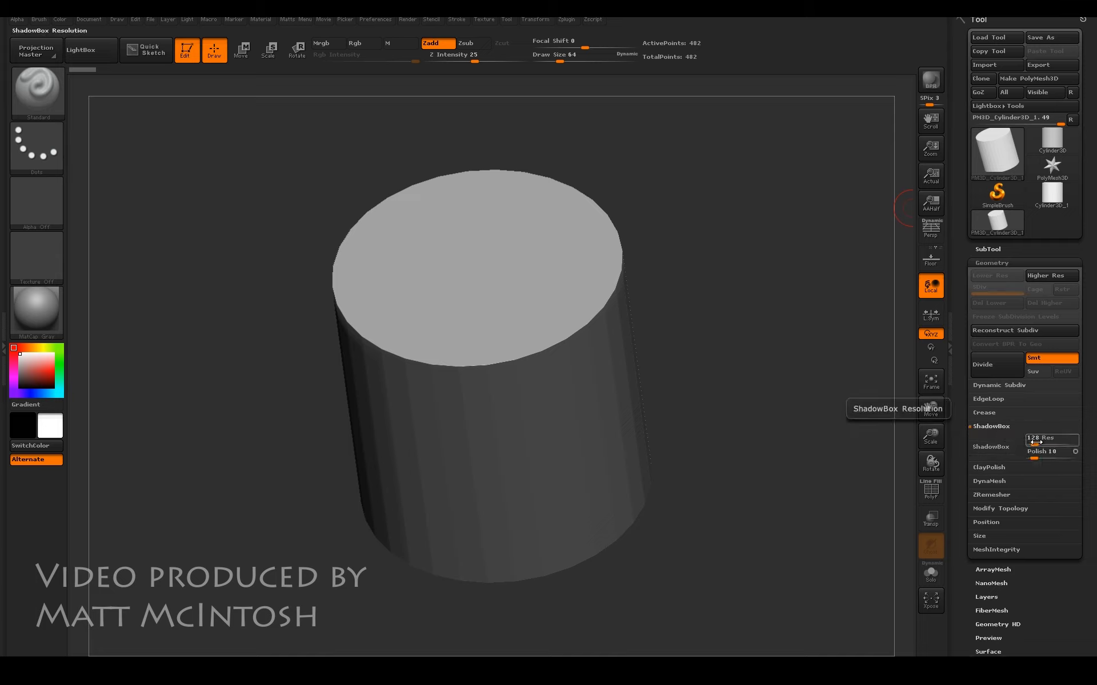
left_click_drag(1036, 442, 1038, 442)
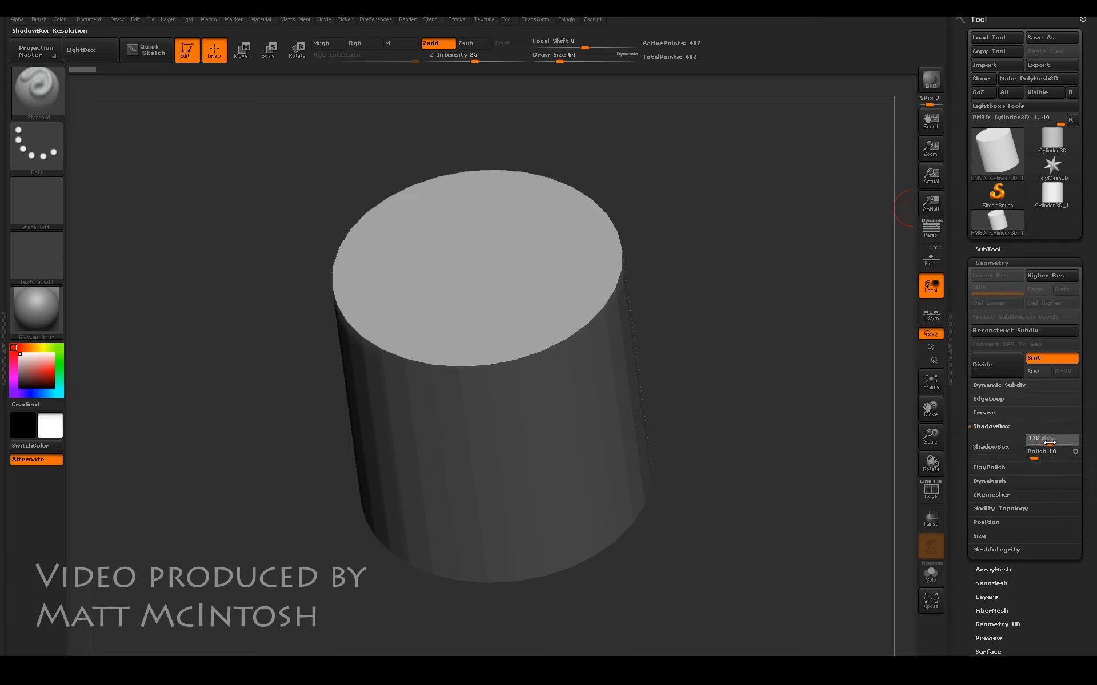
left_click_drag(1050, 443, 1031, 458)
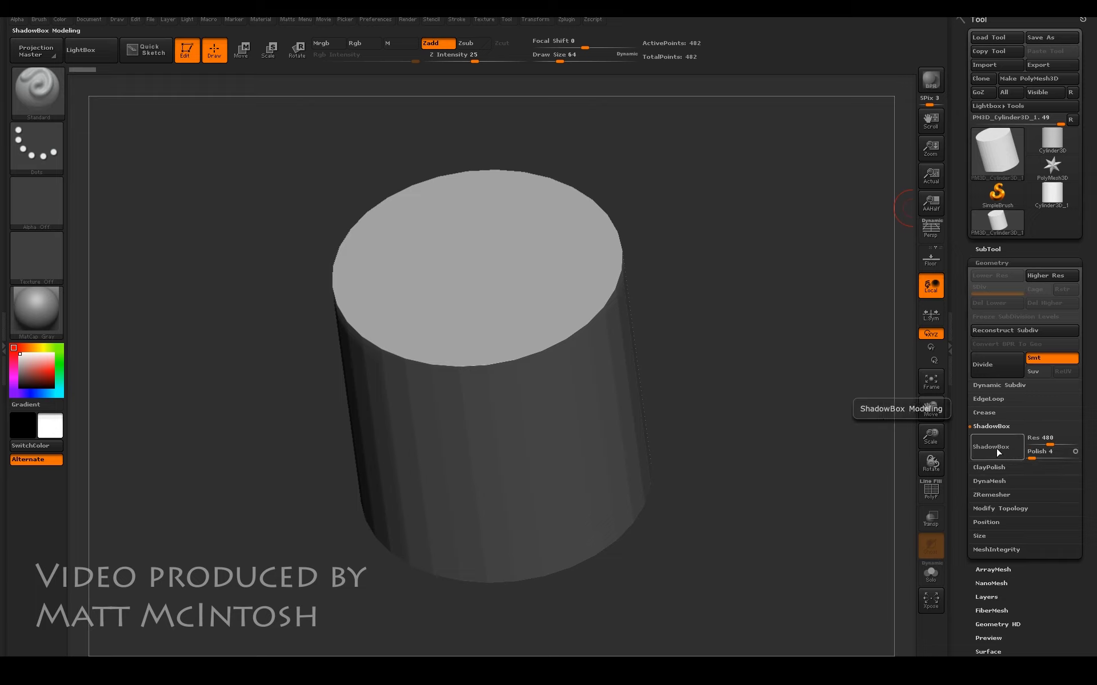
left_click(1000, 454)
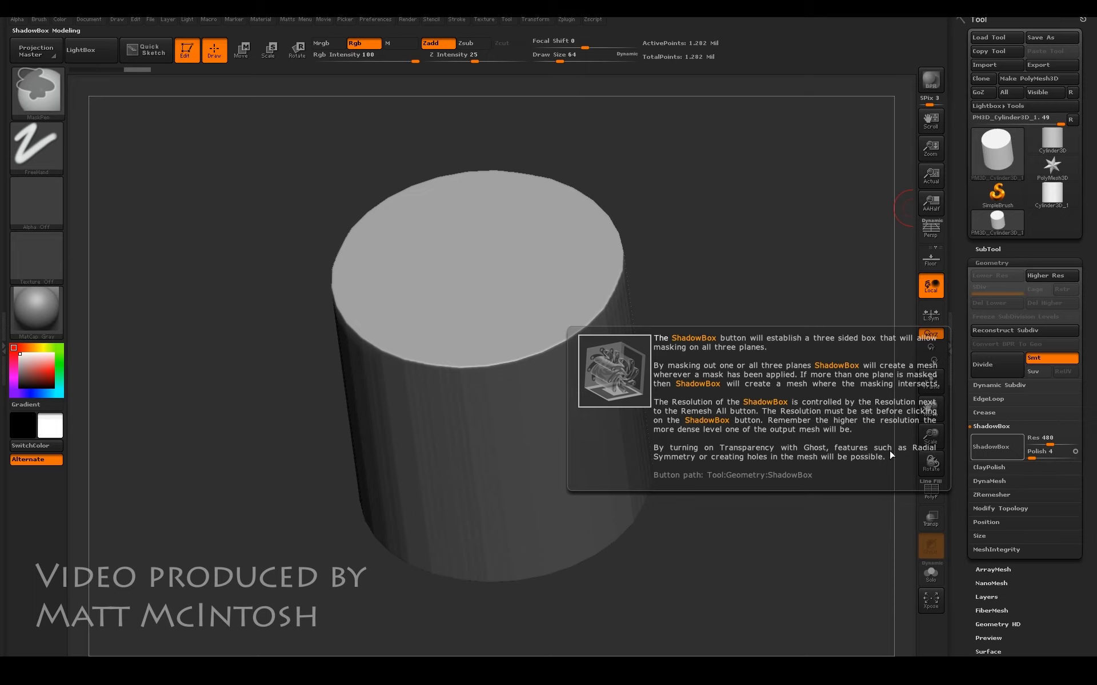
Clear the existing masks so the ShadowBox is empty.
mouse_move(747, 335)
left_mouse_down()
mouse_move(816, 301)
mouse_move(761, 304)
mouse_move(773, 289)
left_mouse_up()
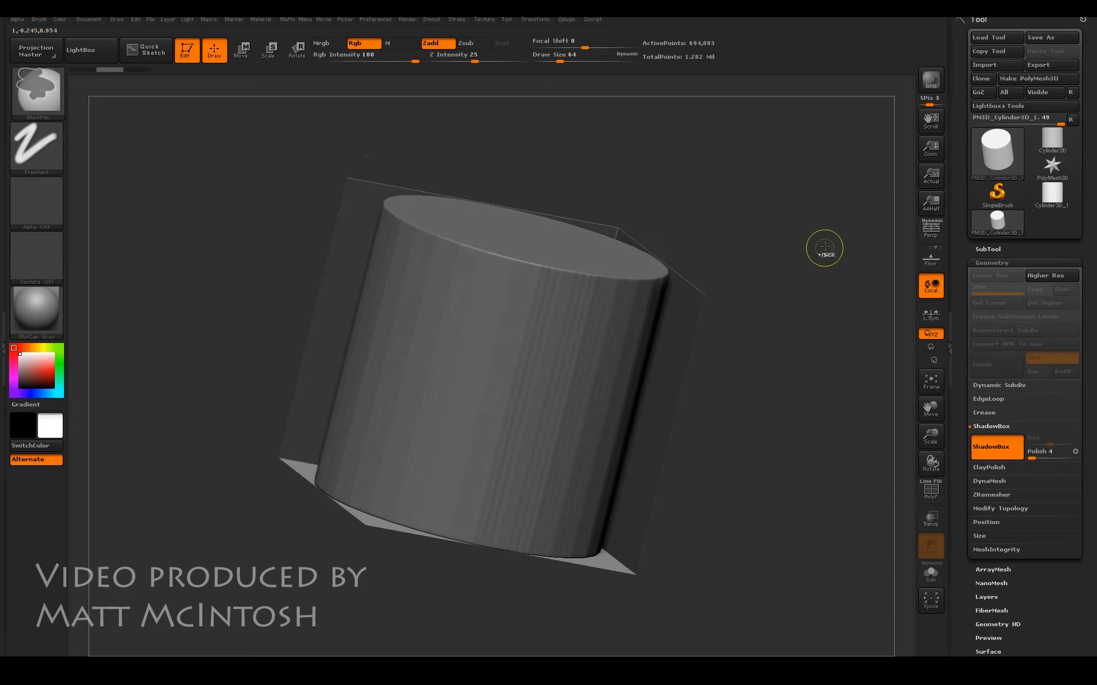
mouse_move(825, 231)
left_mouse_down("ctrl")
mouse_move(754, 267)
mouse_move(781, 298)
mouse_move(775, 286)
mouse_move(792, 288)
left_mouse_up("ctrl")
key("ctrl")
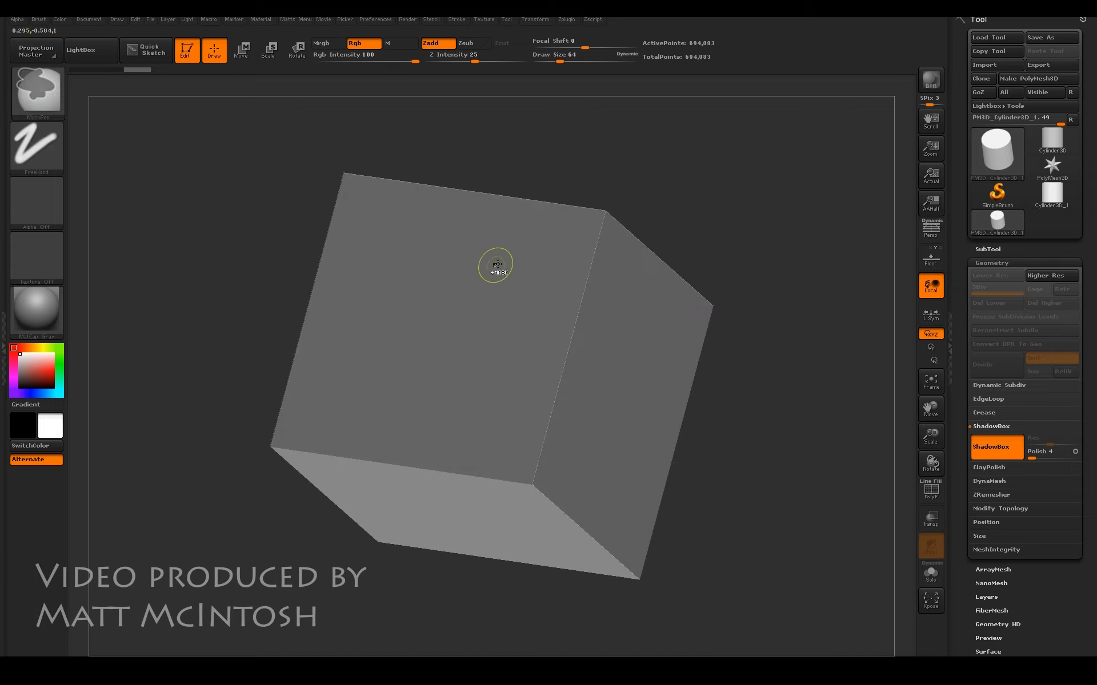
Paint an S-shaped mask on the ShadowBox's back wall and undo the stray stroke made after it.
mouse_move(494, 262)
left_mouse_down("ctrl")
mouse_move(389, 289)
mouse_move(485, 365)
mouse_move(308, 357)
mouse_move(388, 334)
left_mouse_up("ctrl")
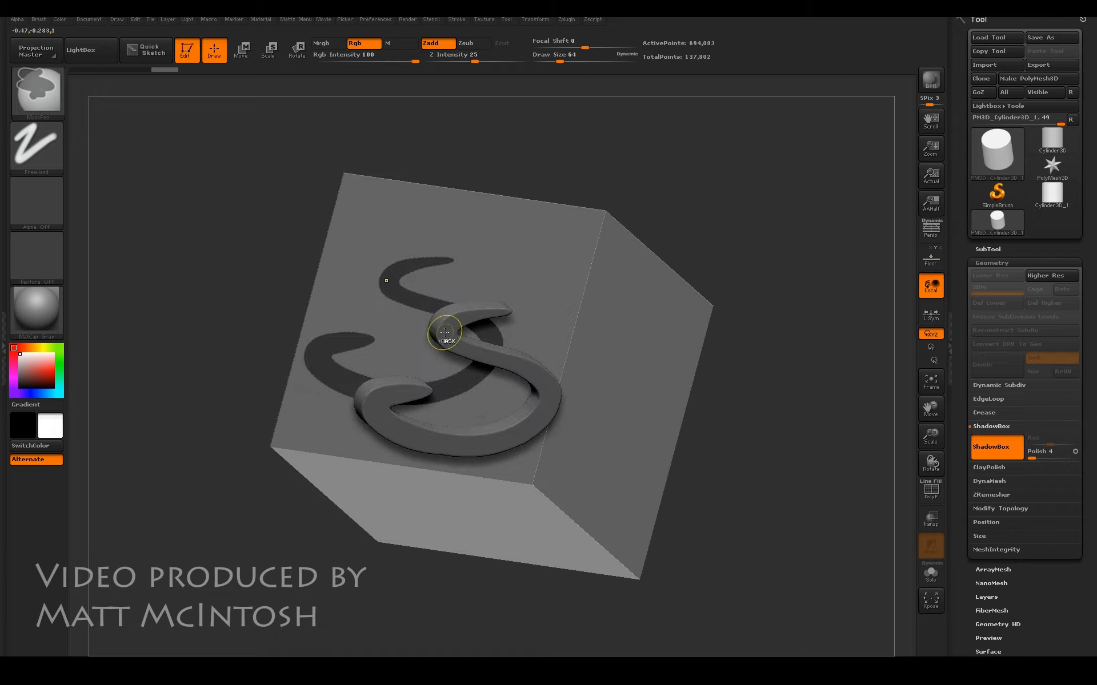
left_click_drag(787, 221, 689, 260)
mouse_move(825, 257)
left_mouse_down()
mouse_move(791, 232)
mouse_move(805, 197)
left_mouse_up()
mouse_move(482, 457)
left_mouse_down("ctrl")
mouse_move(305, 428)
mouse_move(403, 425)
mouse_move(497, 448)
left_mouse_up("ctrl")
mouse_move(796, 211)
left_mouse_down()
mouse_move(800, 230)
mouse_move(781, 246)
left_mouse_up()
key("ctrl")
key("ctrl+z")
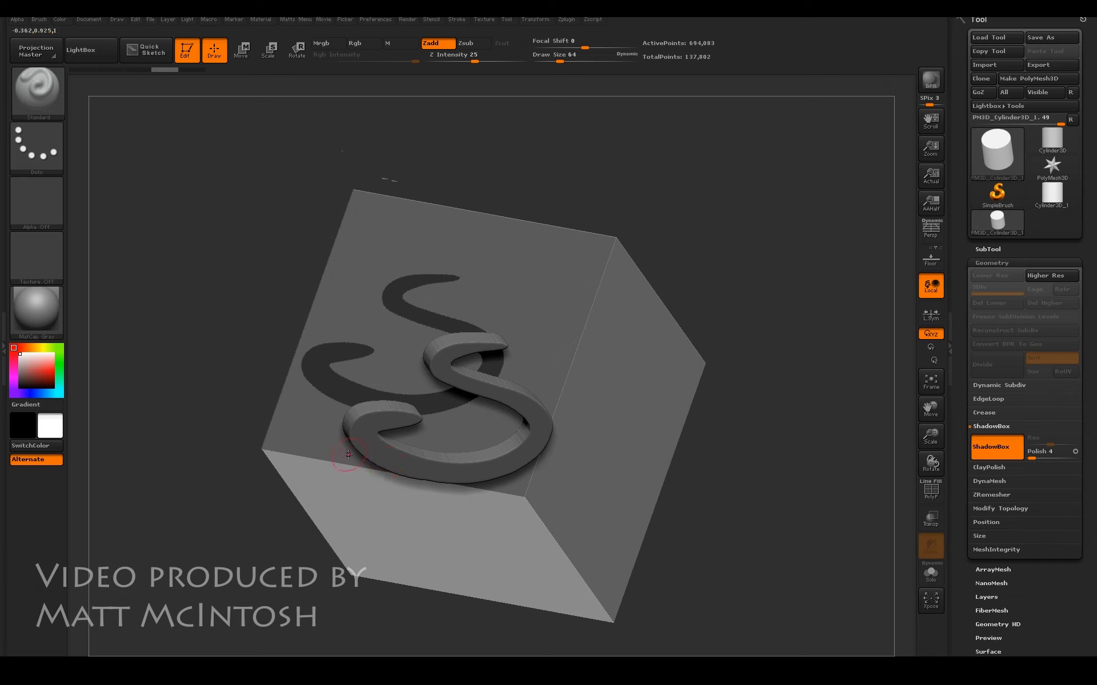
left_click_drag(194, 370, 203, 345)
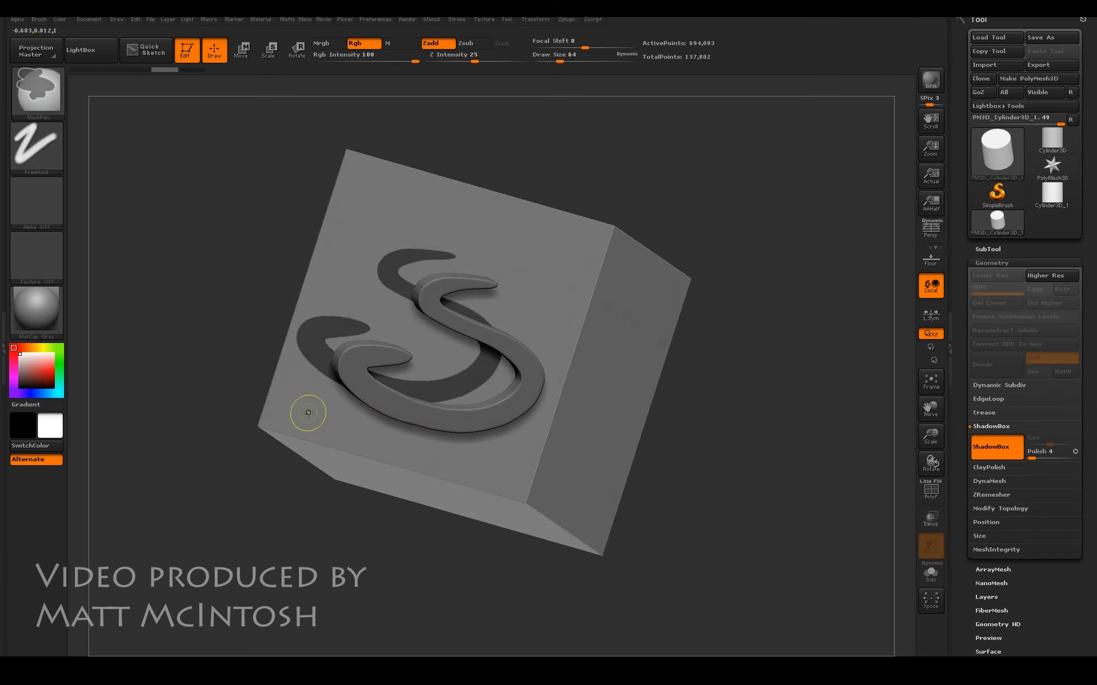
Paint a straight mask bar beneath the S shape on the back wall, and clear all masking from the ShadowBox.
left_click_drag(310, 414, 489, 471, "ctrl")
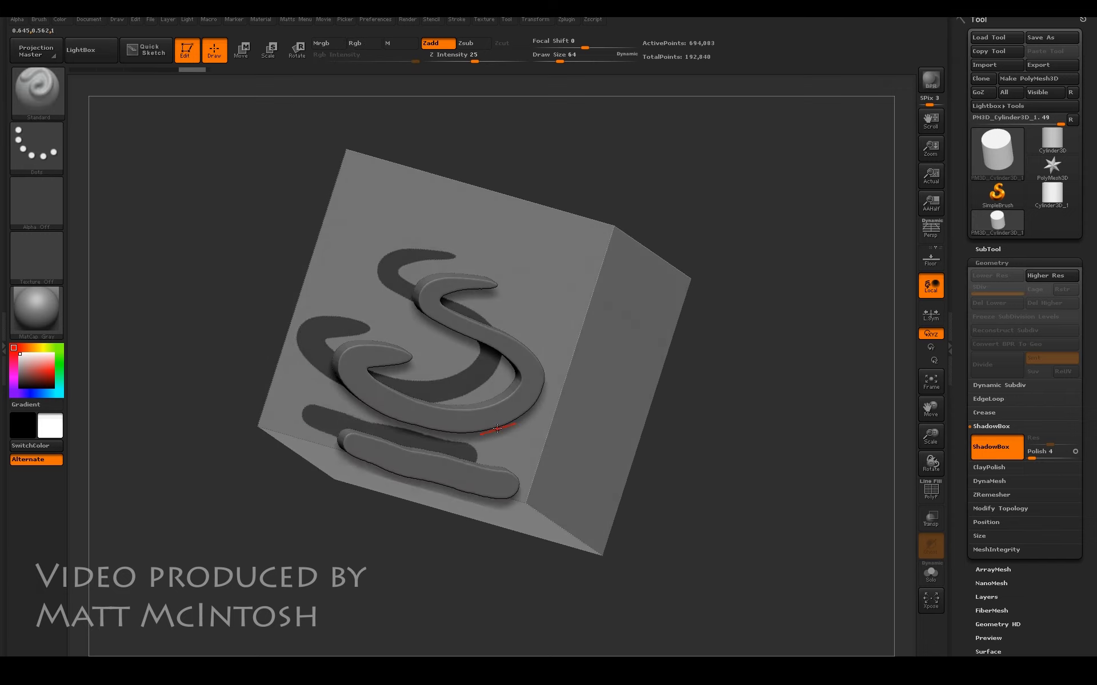
mouse_move(838, 202)
left_mouse_down()
mouse_move(841, 184)
mouse_move(813, 218)
left_mouse_up()
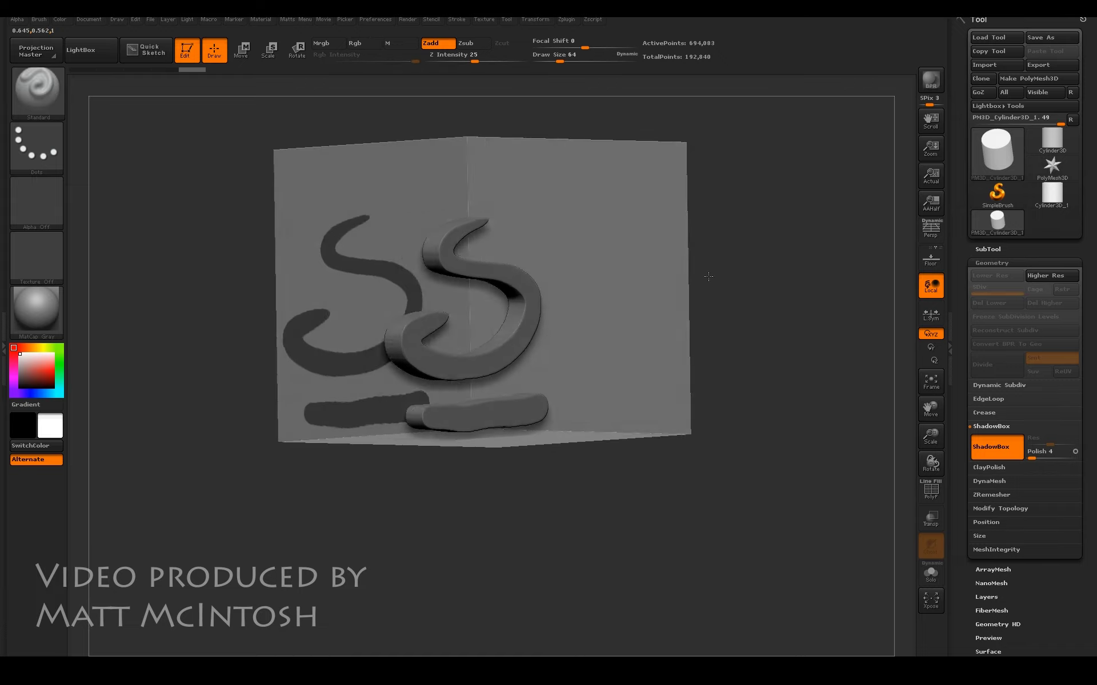
left_click_drag(705, 251, 697, 261)
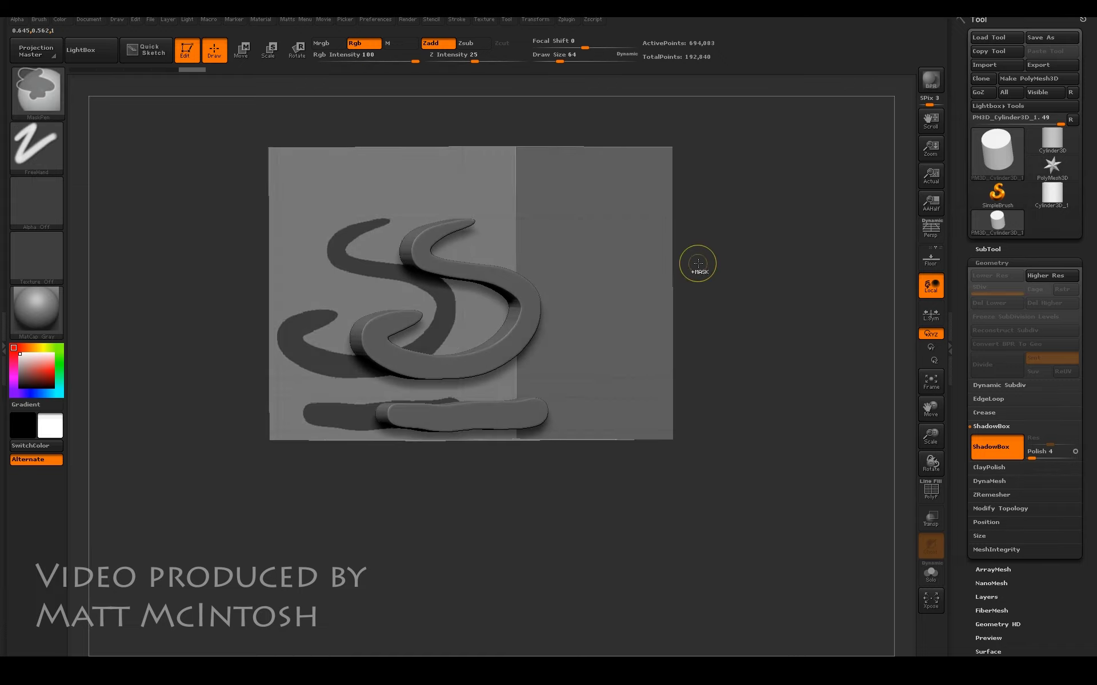
left_click_drag(798, 233, 737, 292, "ctrl")
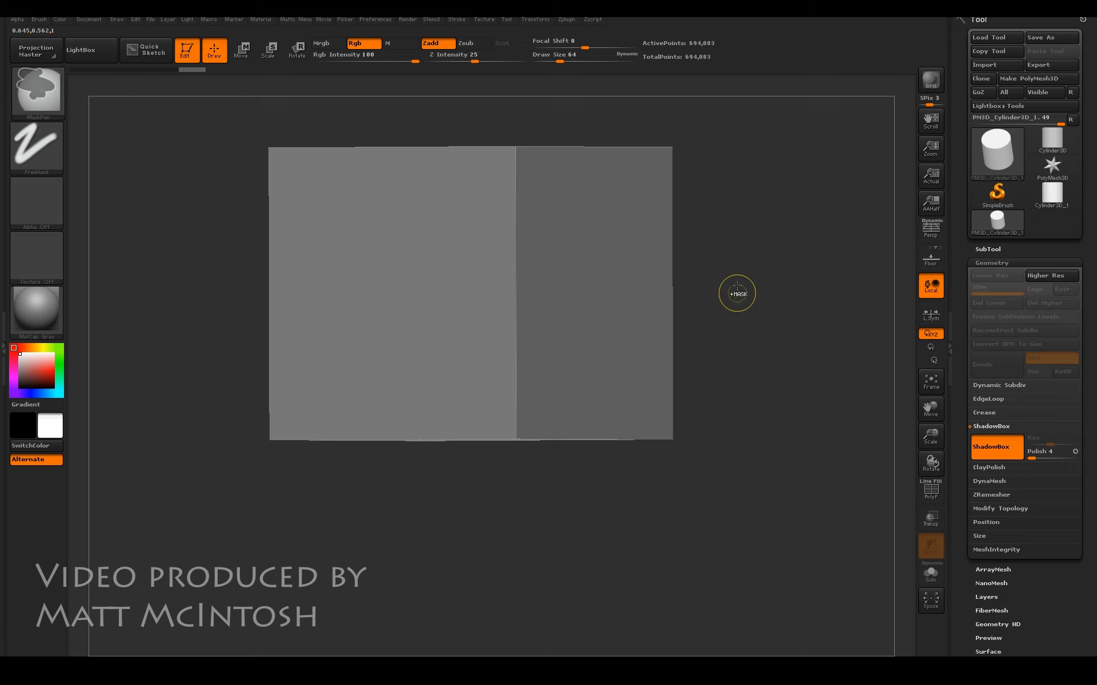
Activate radial symmetry around the Z axis only.
left_click_drag(747, 242, 762, 245)
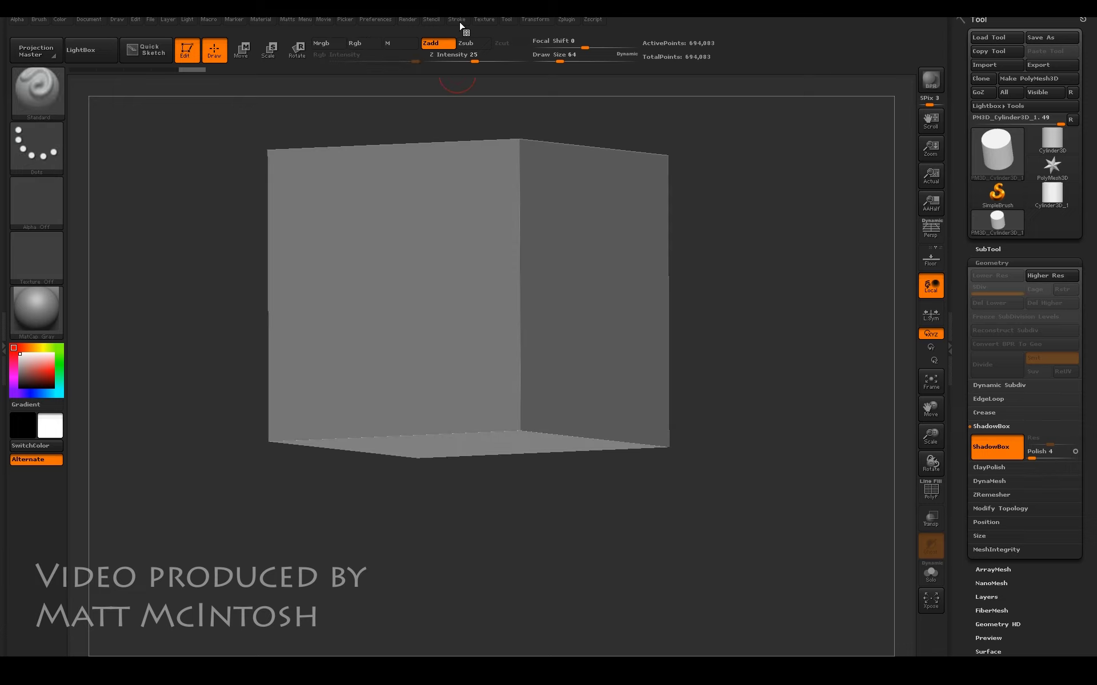
left_click(535, 21)
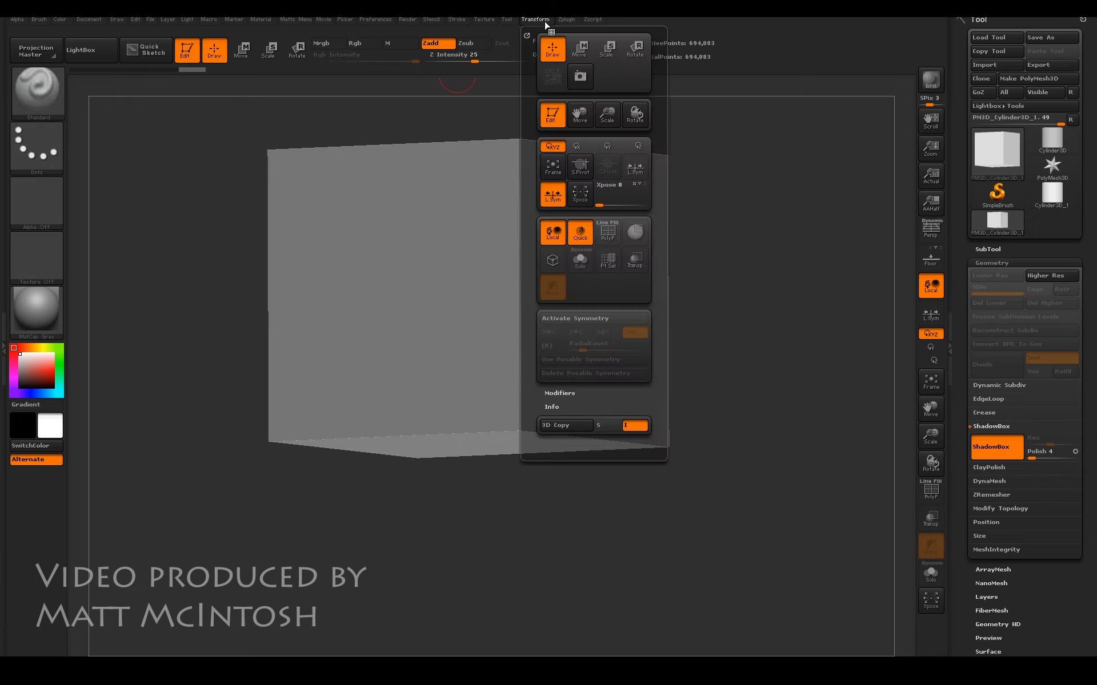
left_click(592, 319)
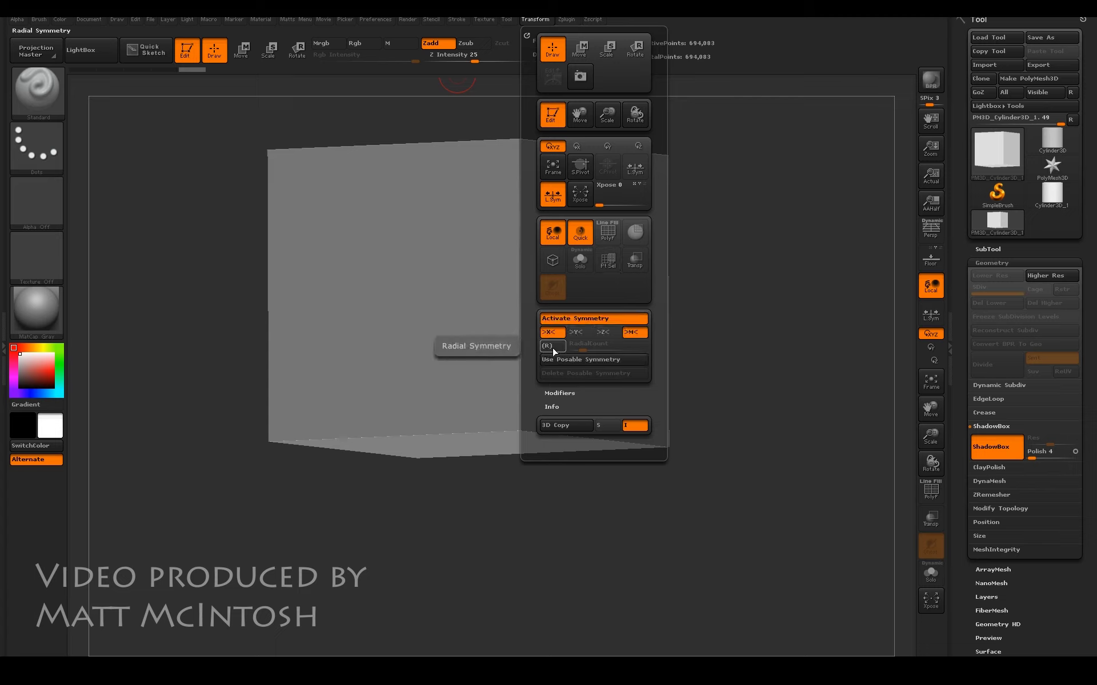
left_click(547, 346)
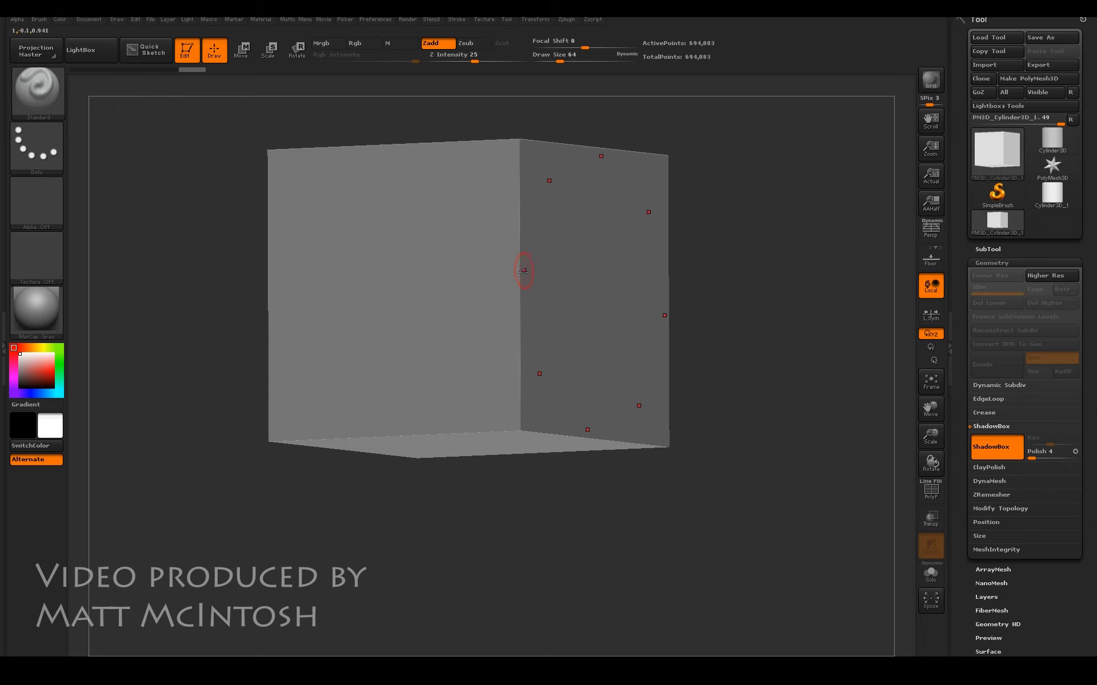
left_click(536, 20)
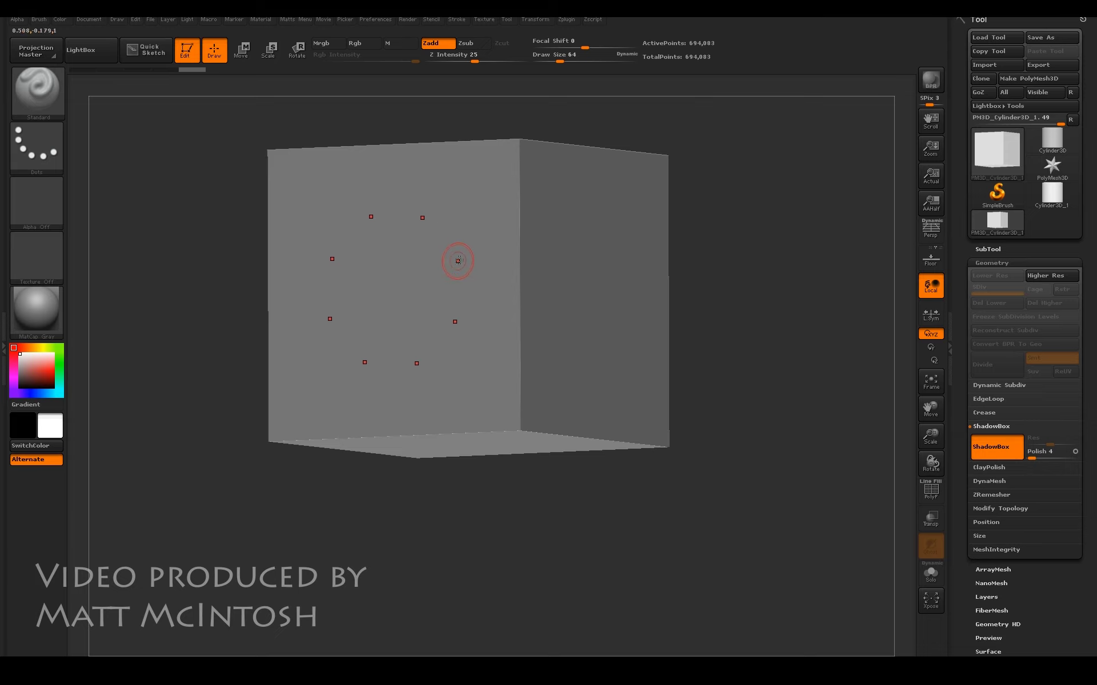
Mask curved radial arms on the back wall and join them with thin struts at draw size 20.
left_click_drag(936, 440, 941, 562)
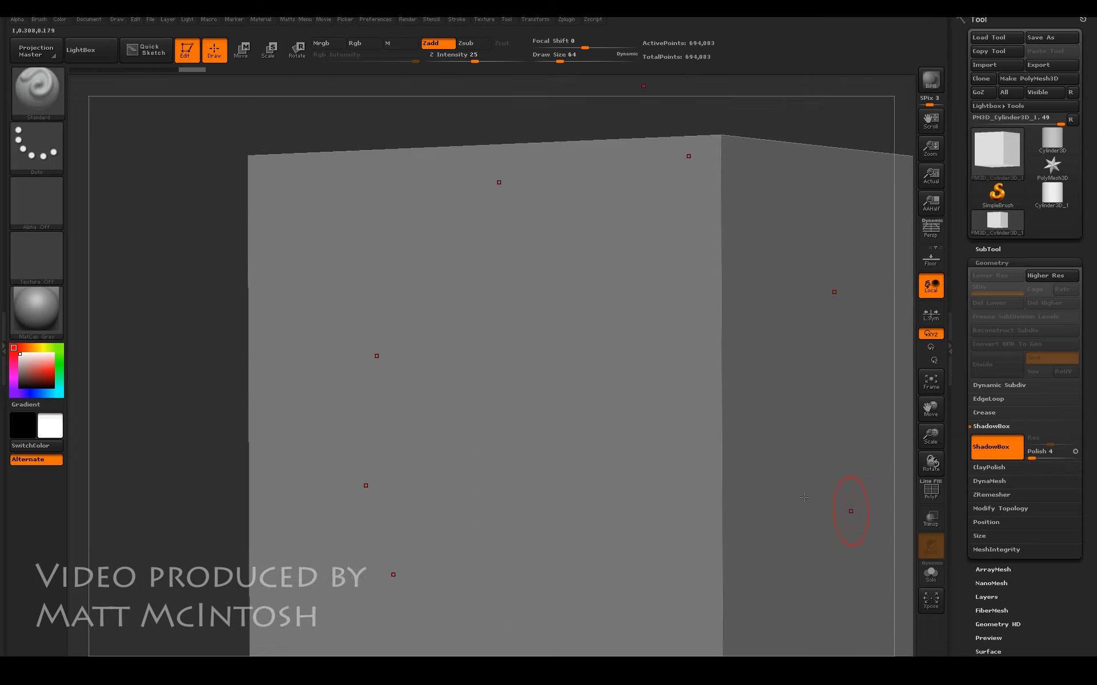
mouse_move(439, 416)
left_mouse_down("ctrl")
mouse_move(388, 394)
mouse_move(332, 274)
left_mouse_up("ctrl")
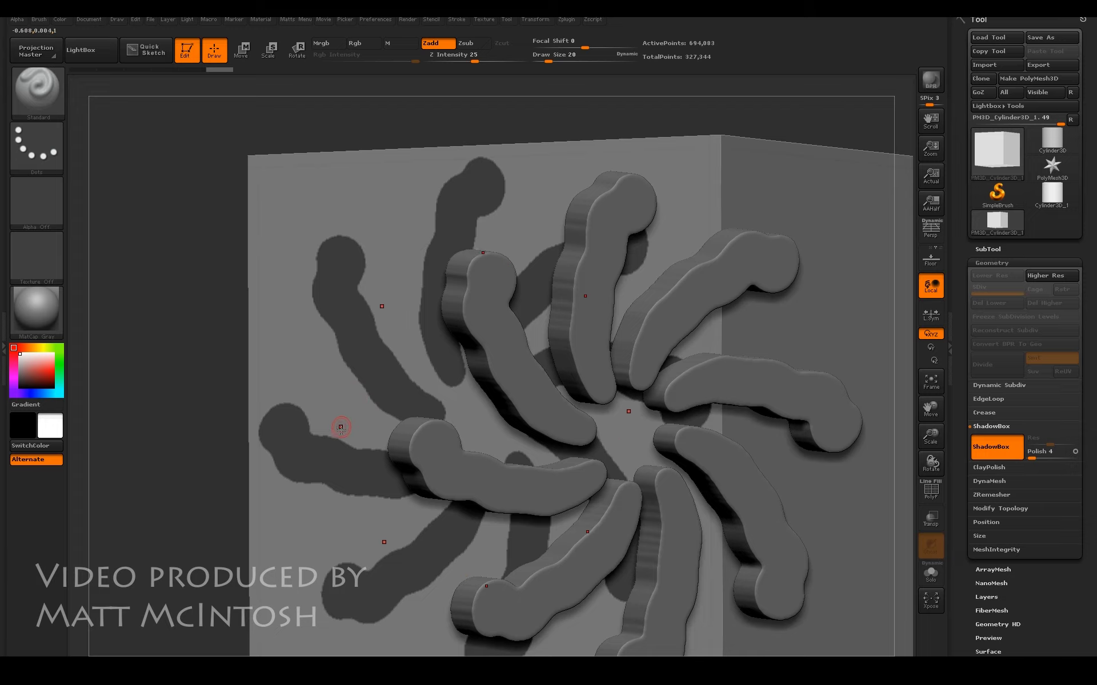
left_click_drag(331, 443, 356, 370, "ctrl")
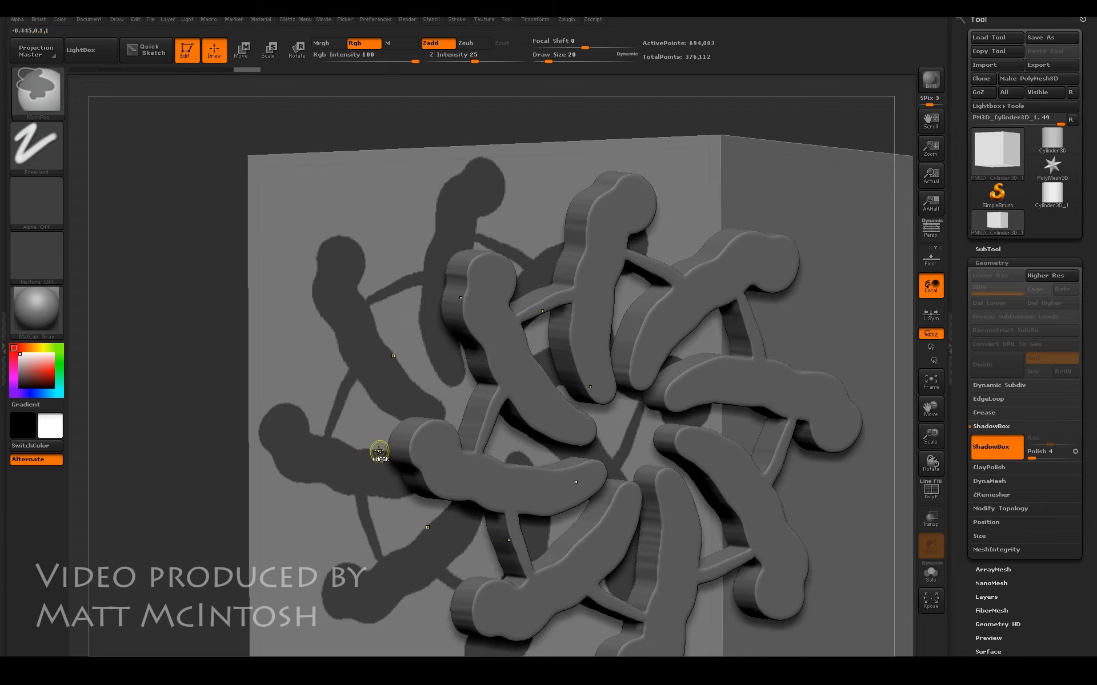
Mask concentric rings and a thick outer rim with the radial count raised to about 91, and erase a thin circular groove in the rim.
left_click_drag(196, 392, 260, 382)
left_click(534, 20)
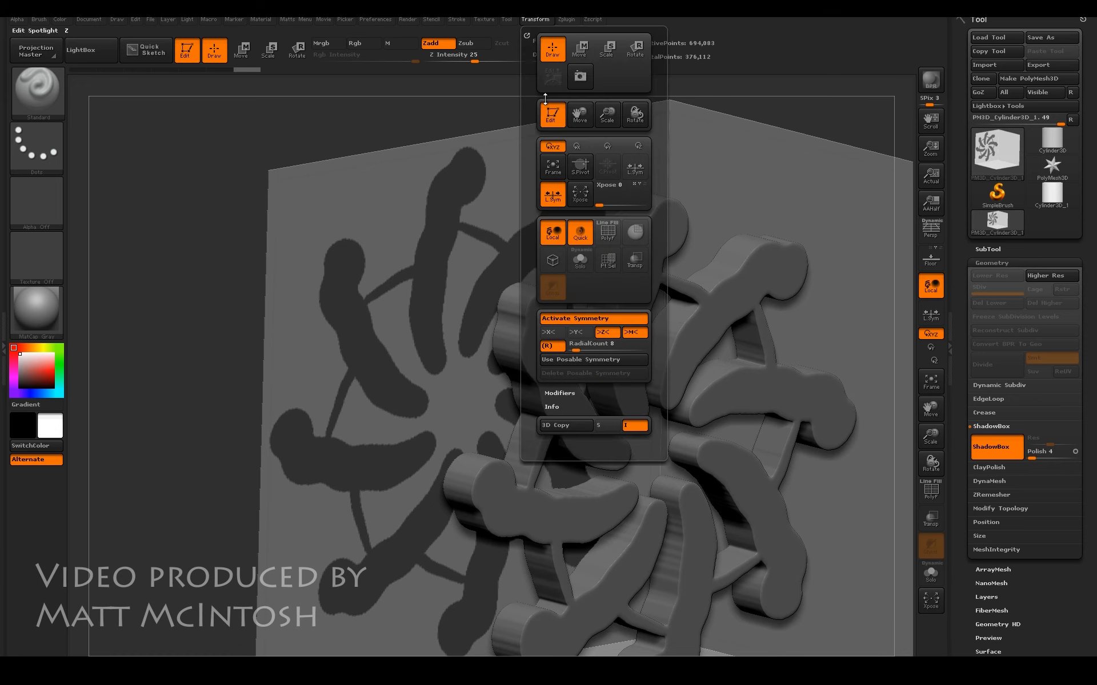
left_click_drag(576, 348, 604, 347)
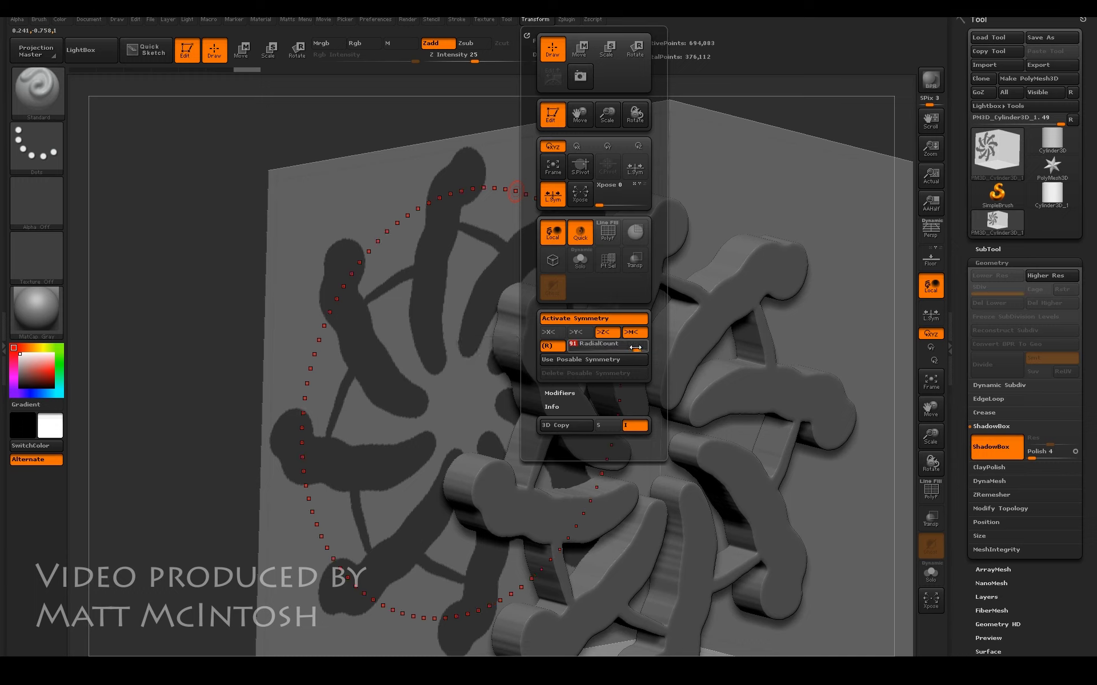
key("ctrl")
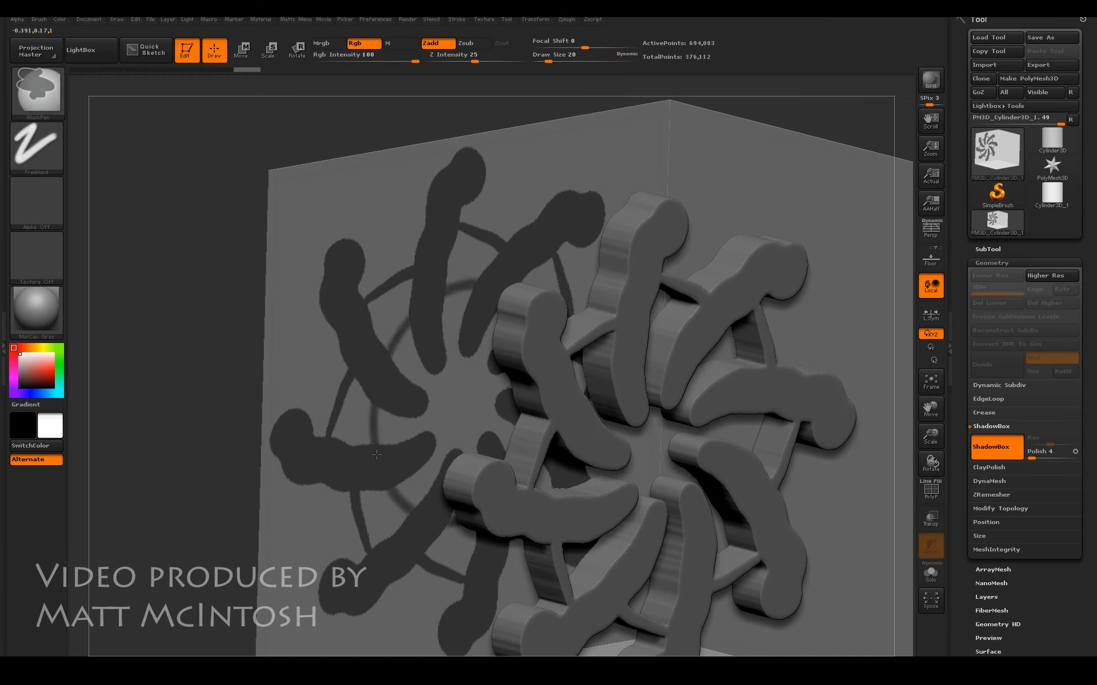
left_click_drag(418, 457, 412, 439, "ctrl")
left_click_drag(330, 287, 357, 254, "ctrl")
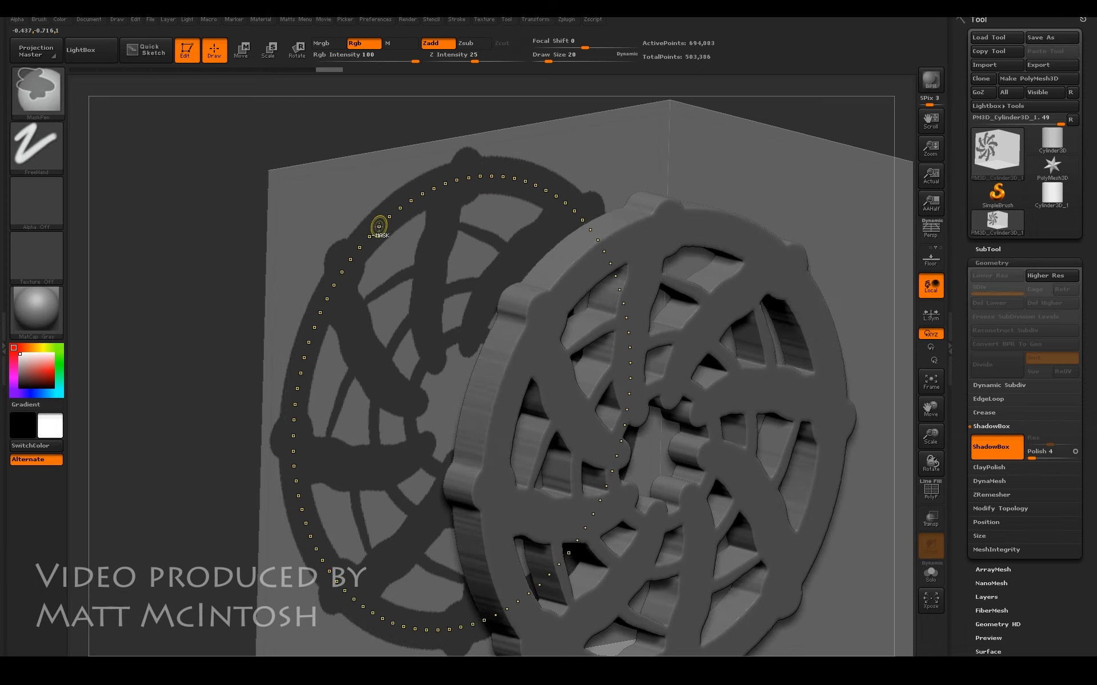
left_click_drag(375, 230, 395, 210, "ctrl+alt")
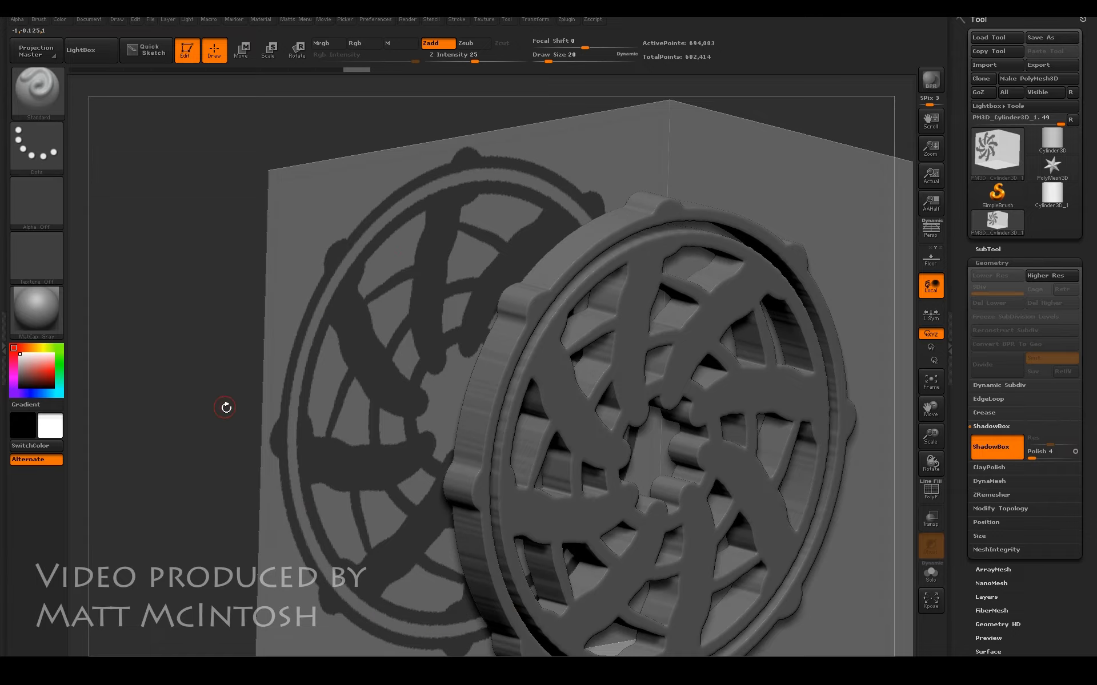
Mask a narrow vertical strip down the middle of the side wall to make the wheel thinner.
left_click_drag(225, 408, 288, 380)
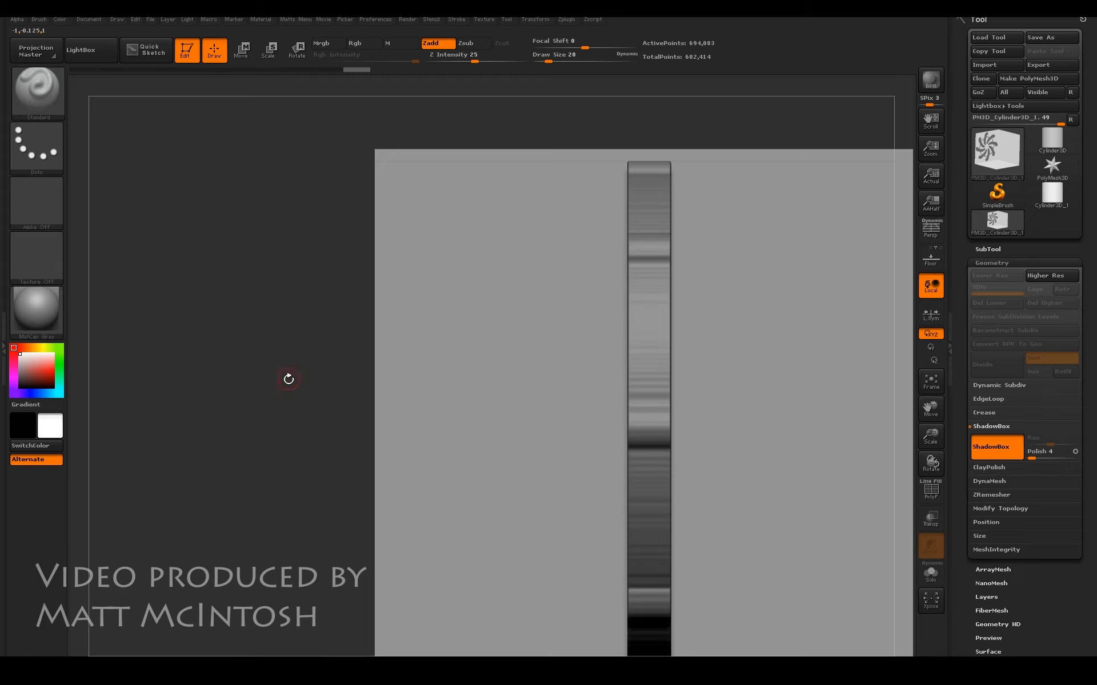
left_click_drag(935, 441, 933, 412)
left_click_drag(931, 407, 929, 473)
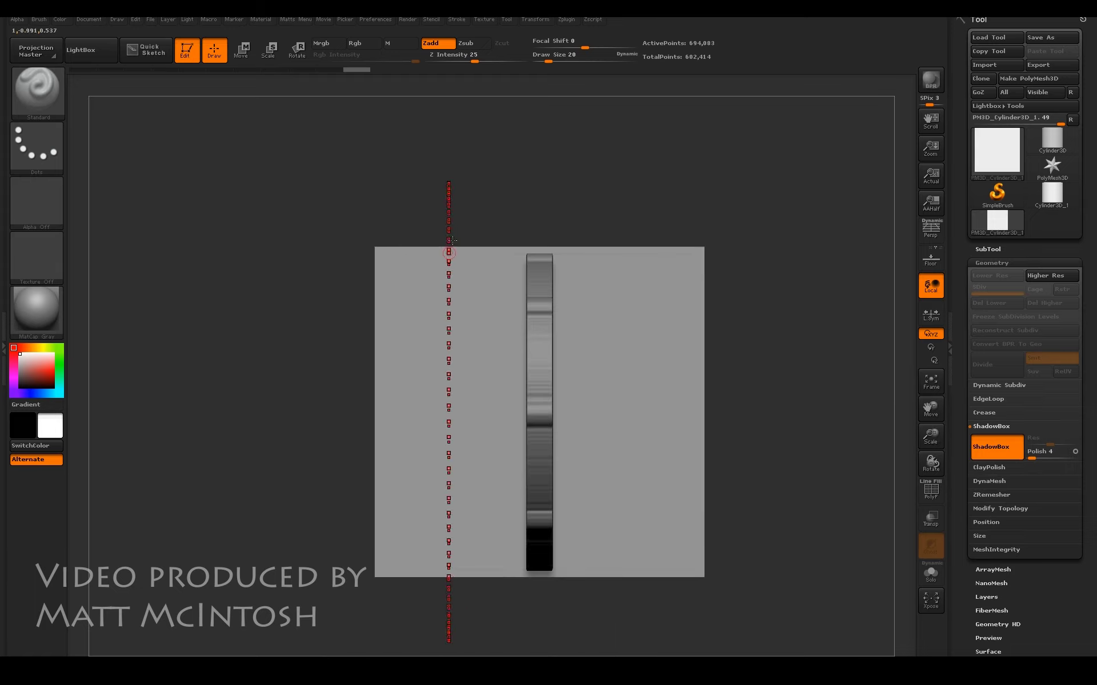
left_click_drag(543, 188, 533, 610, "ctrl")
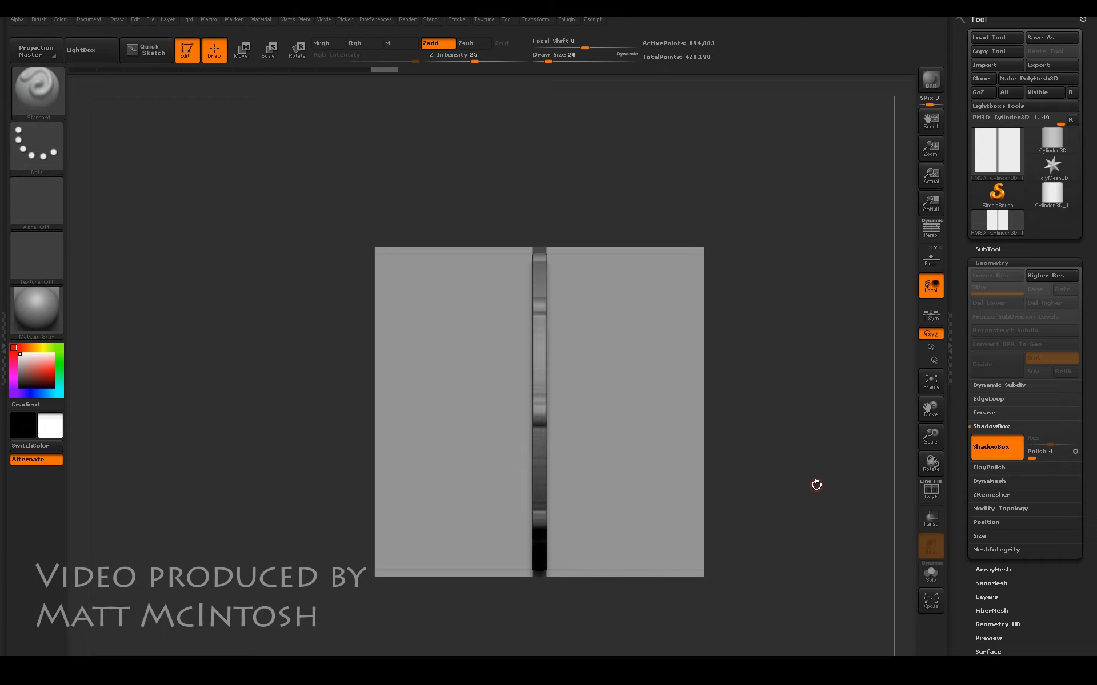
left_click_drag(809, 489, 965, 481)
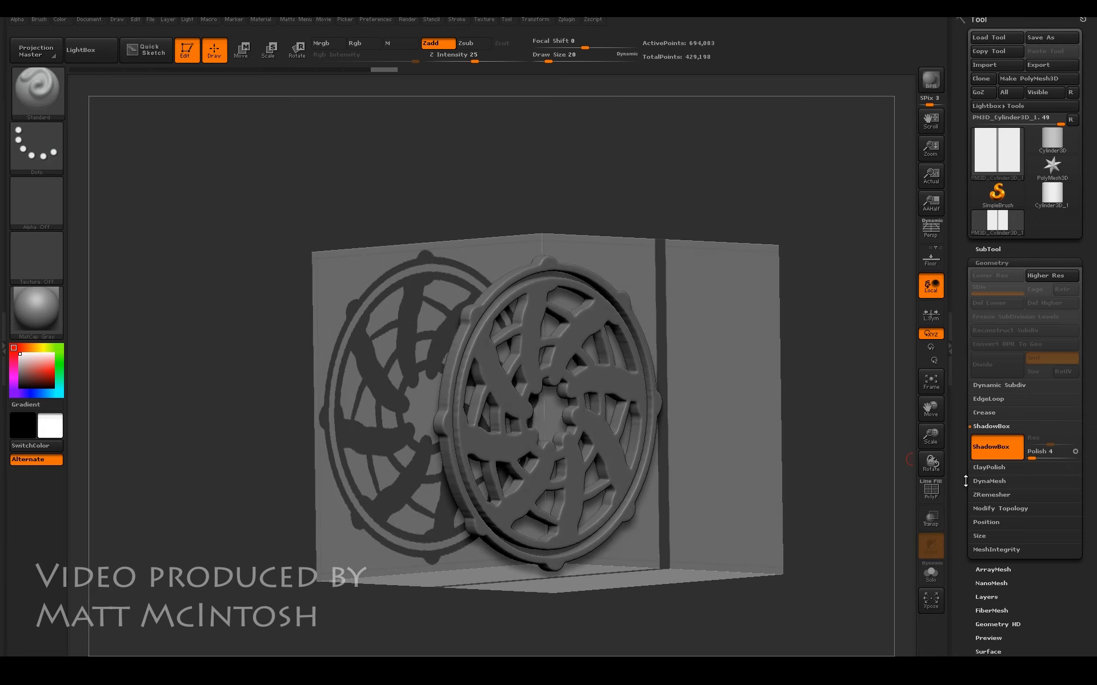
Lower the radial count to 8 and erase a narrow curved slot along the middle of each masked arm on the back wall.
left_click_drag(937, 438, 937, 480)
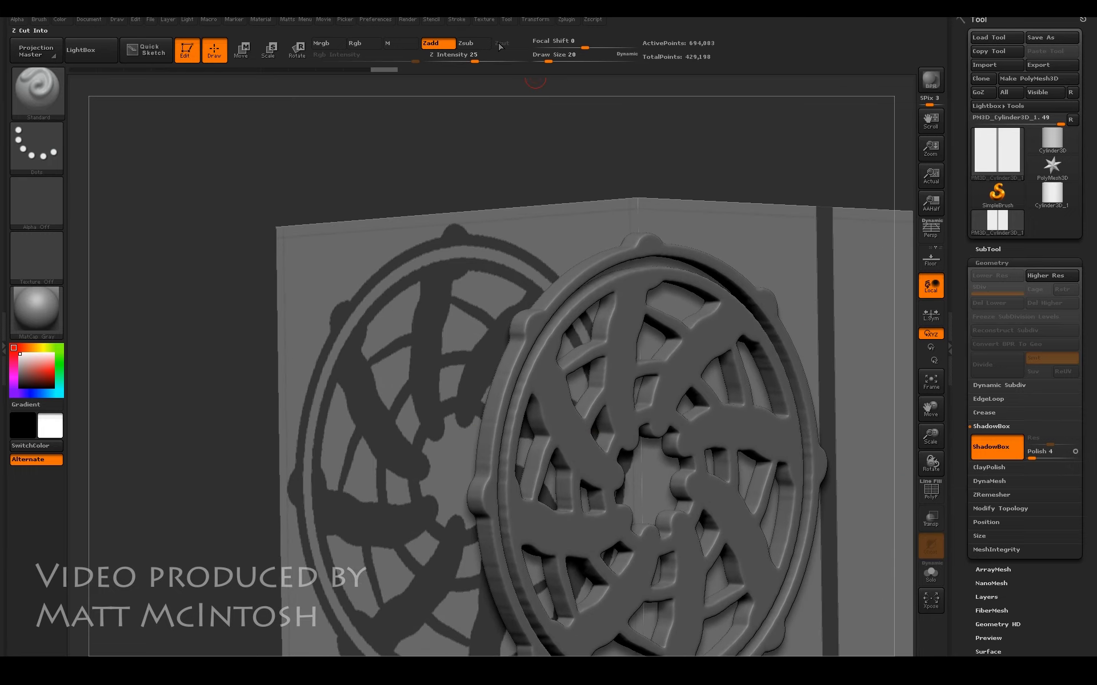
left_click(536, 20)
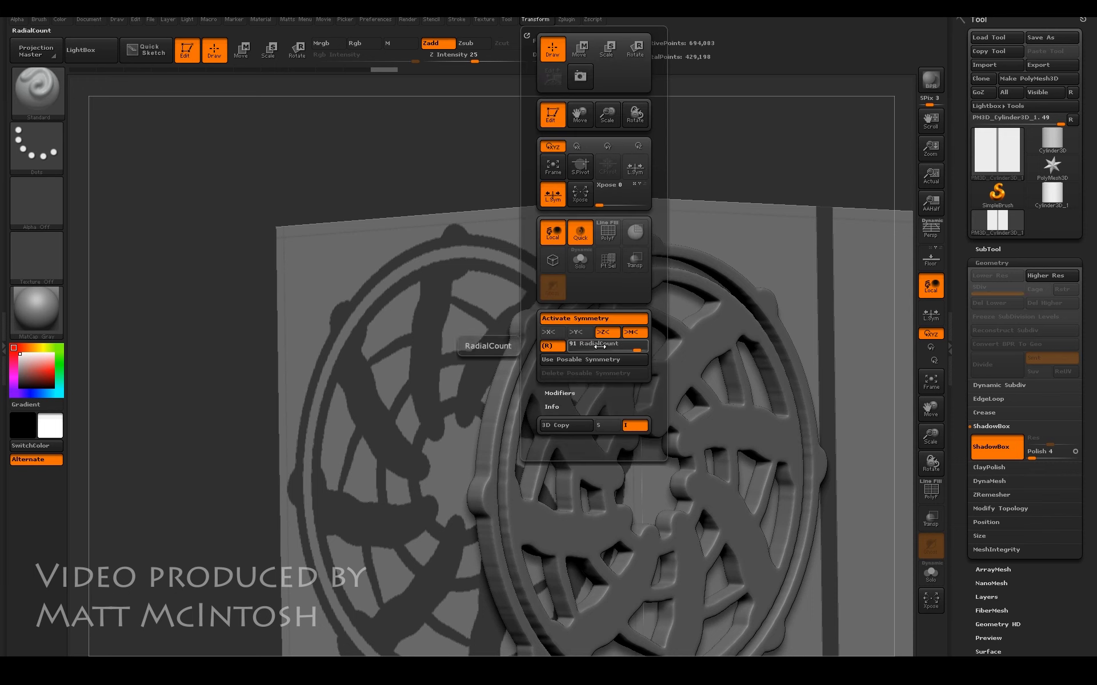
left_click_drag(584, 346, 582, 347)
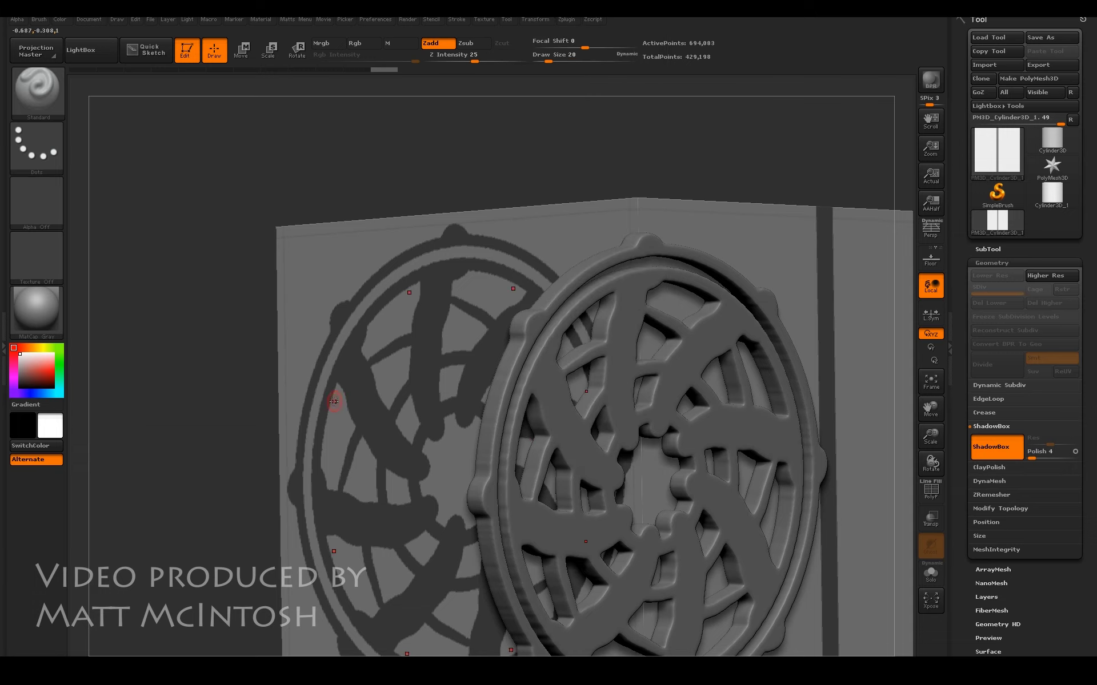
key("ctrl")
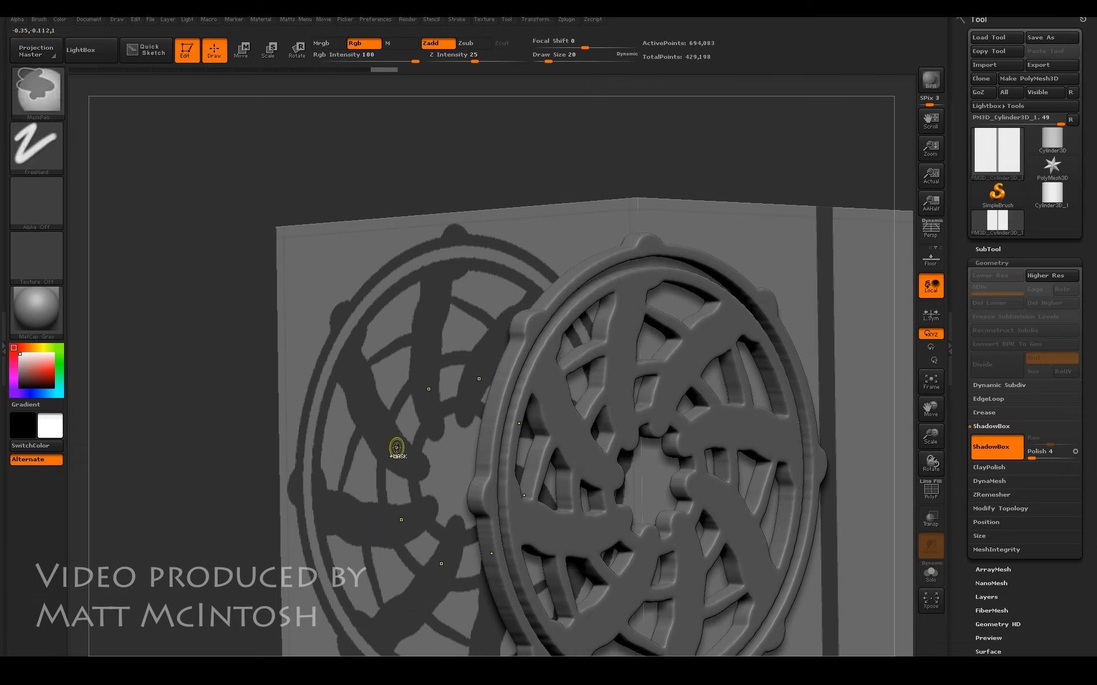
mouse_move(402, 453)
left_mouse_down("ctrl")
mouse_move(381, 439)
mouse_move(359, 377)
mouse_move(350, 380)
left_mouse_up("ctrl")
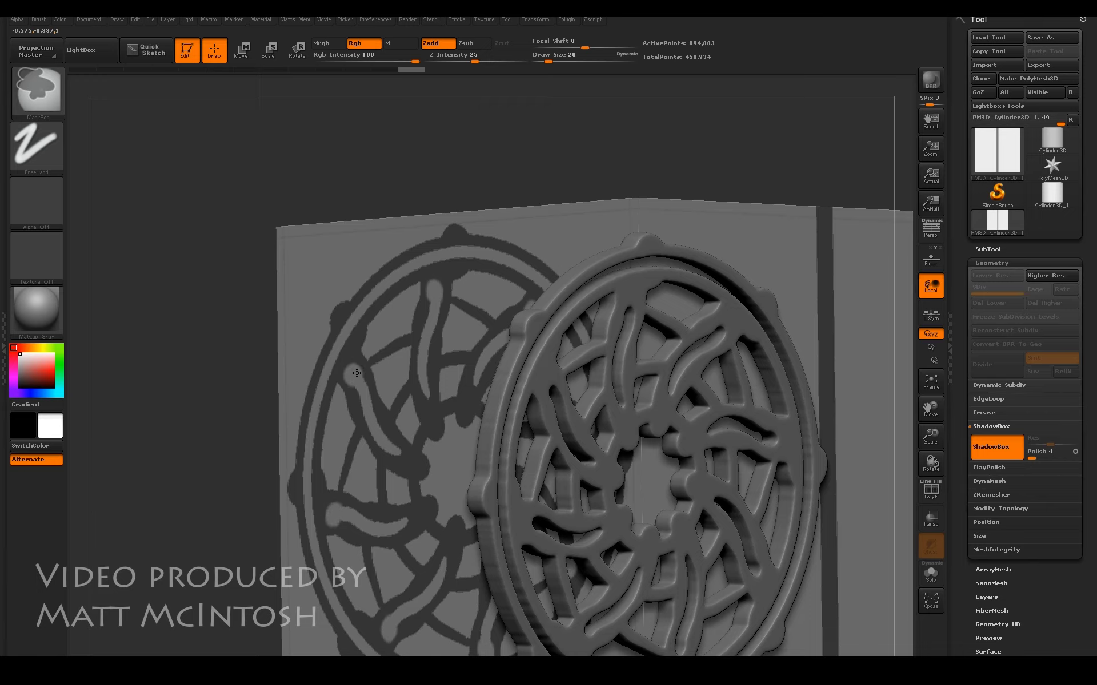
left_click_drag(207, 369, 208, 358)
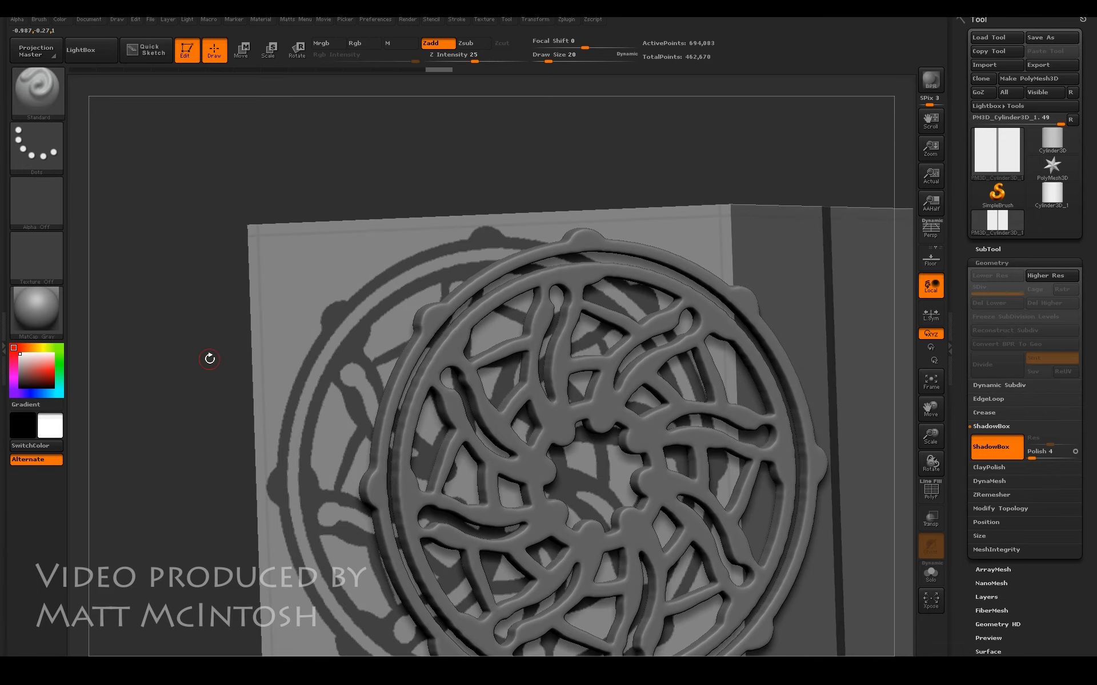
Turn off ShadowBox so that only the finished wheel mesh remains.
left_click(937, 390)
left_click(989, 455)
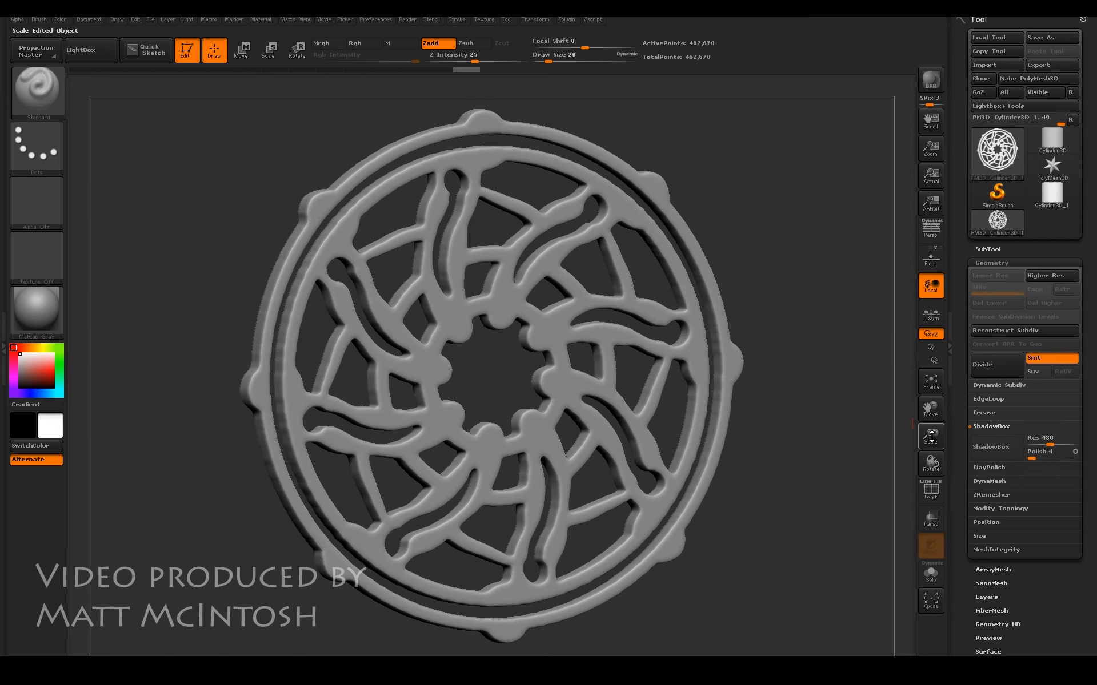
left_click_drag(930, 437, 650, 443)
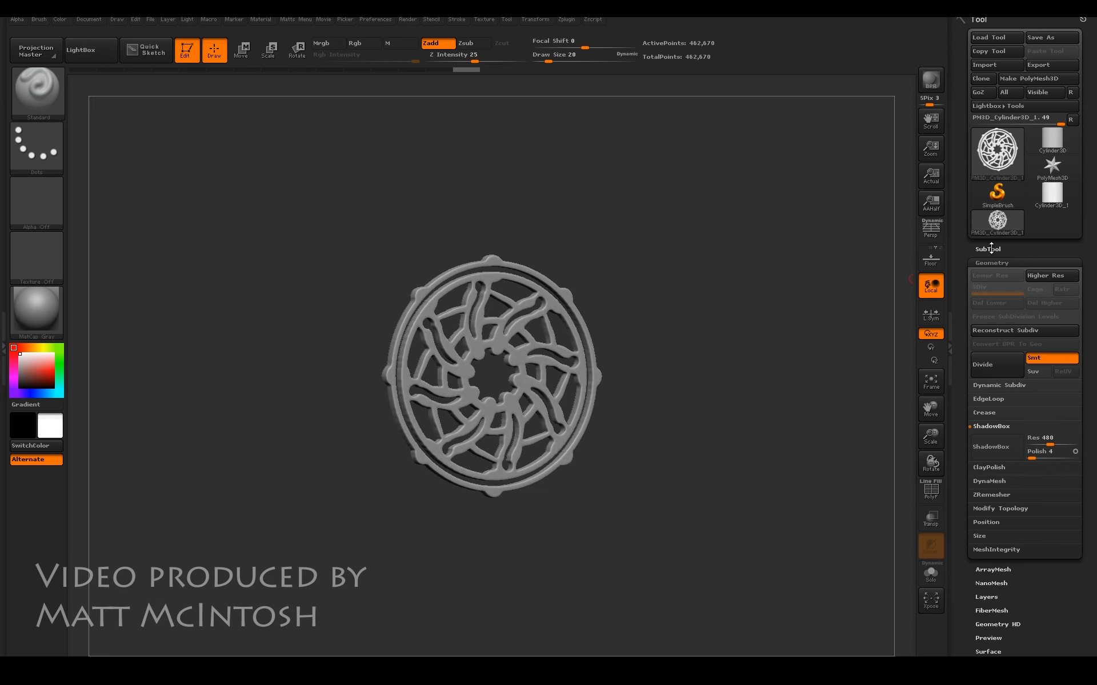
Append a Sphere3D subtool and turn on transparency so the wheel shows through it.
left_click(988, 249)
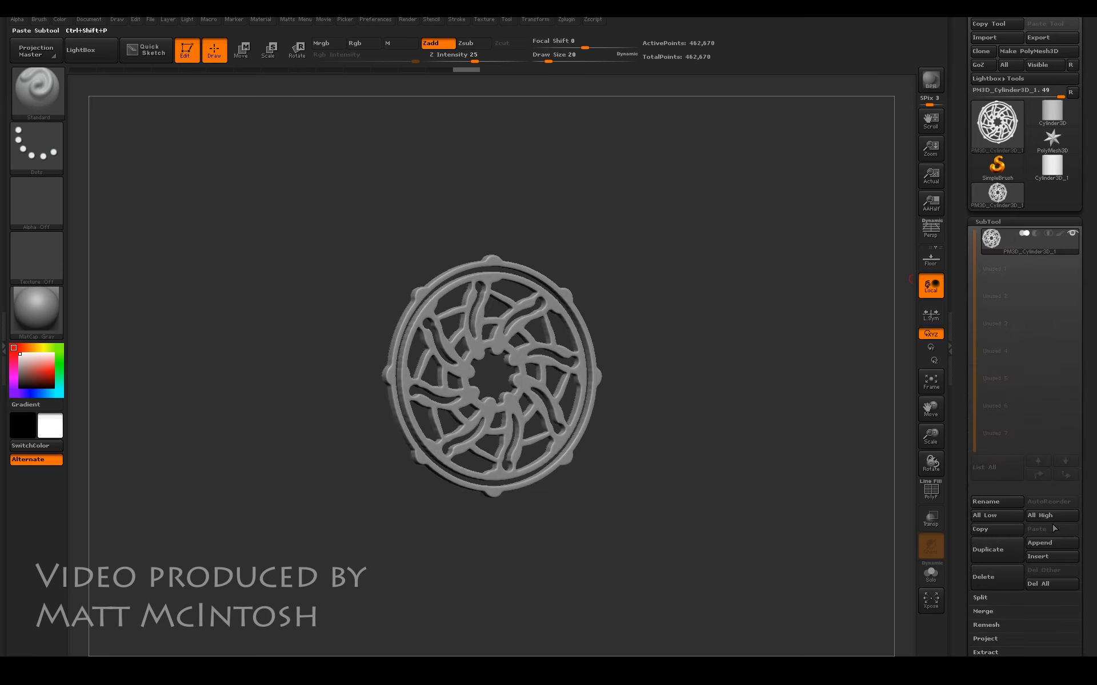
left_click(1049, 545)
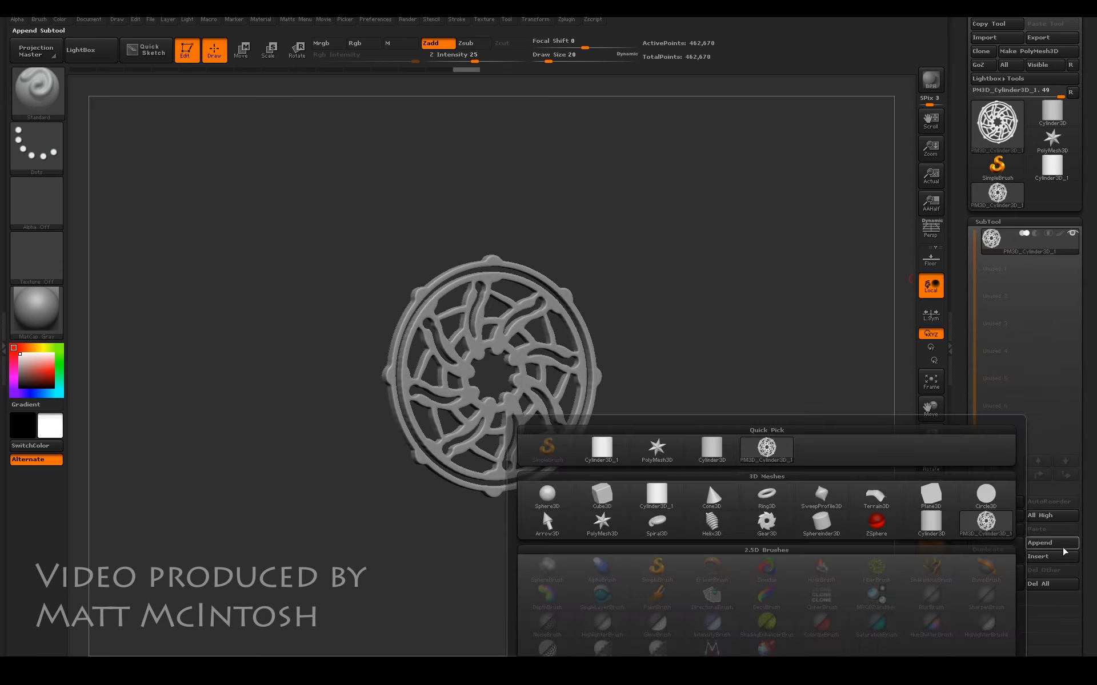
left_click(545, 496)
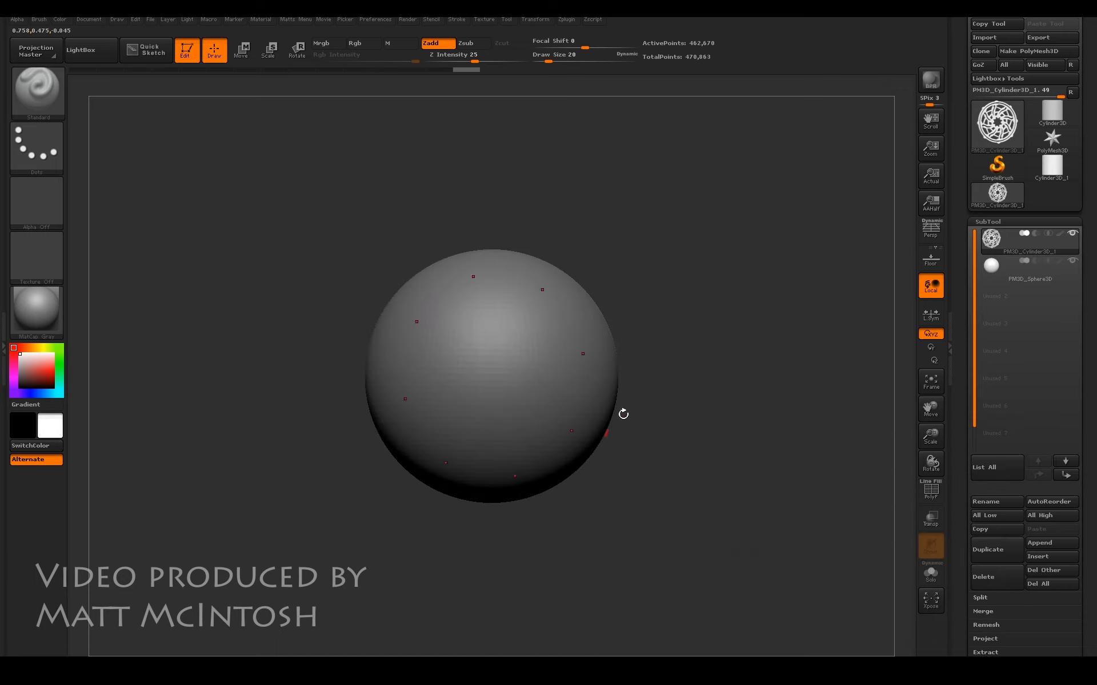
left_click(931, 519)
Turn off symmetry and, in side view, move the wheel horizontally from the sphere's centre to its outer edge.
left_click_drag(759, 444, 729, 445, "shift")
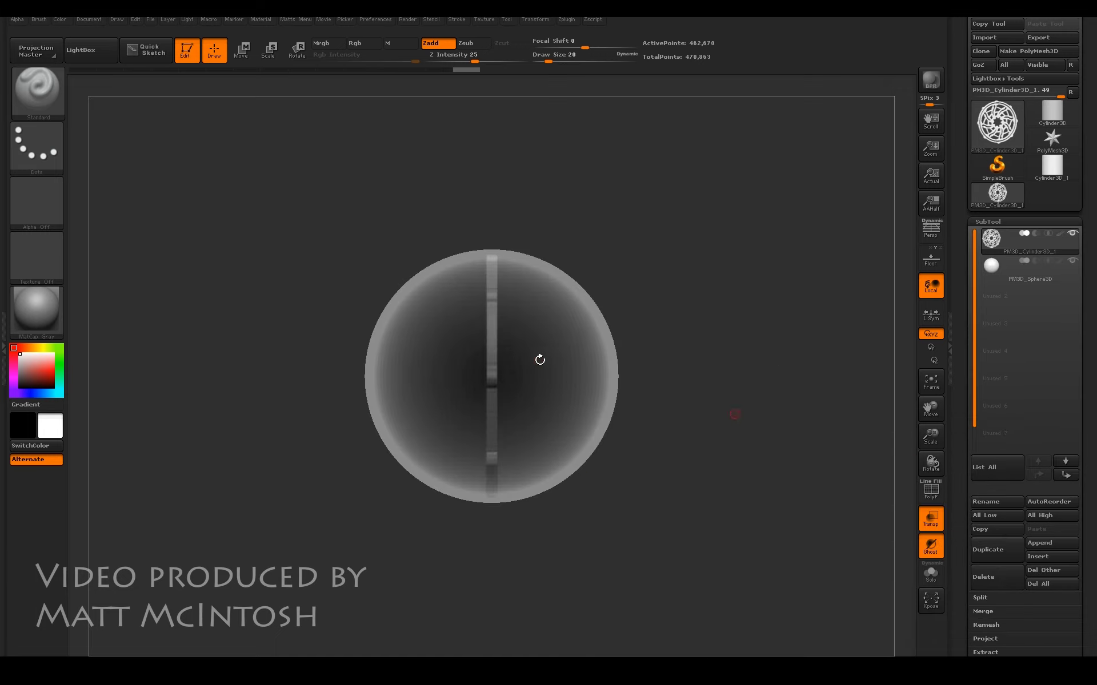
key("w")
mouse_move(491, 377)
left_mouse_down()
mouse_move(492, 345)
mouse_move(482, 448)
left_mouse_up()
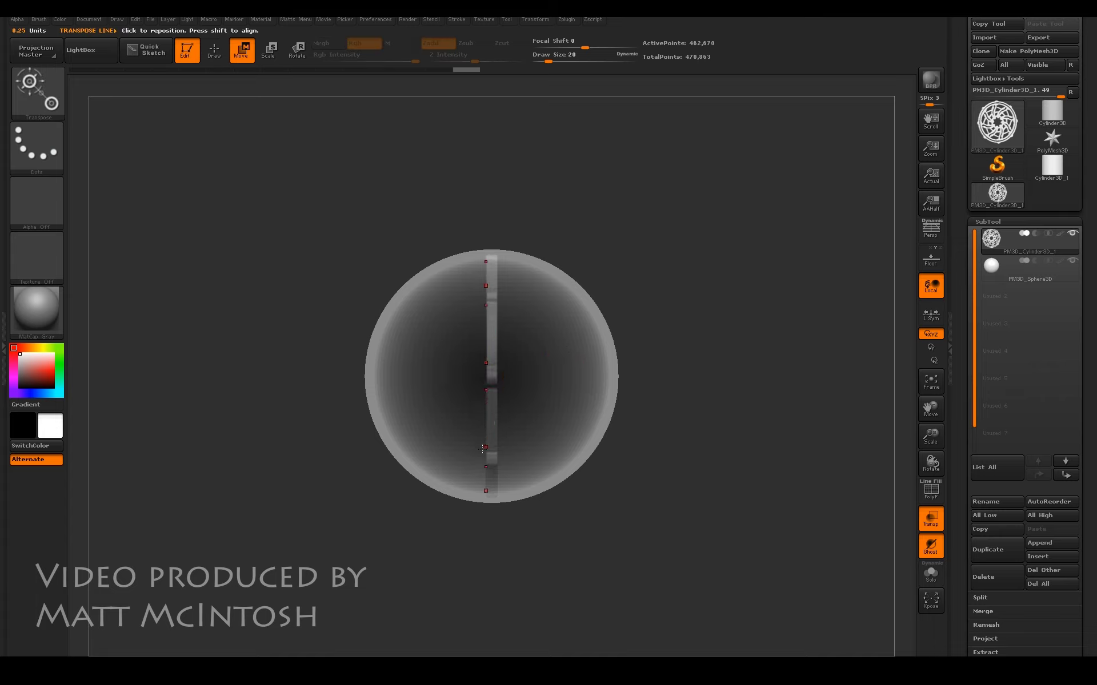
left_click(539, 20)
left_click(568, 320)
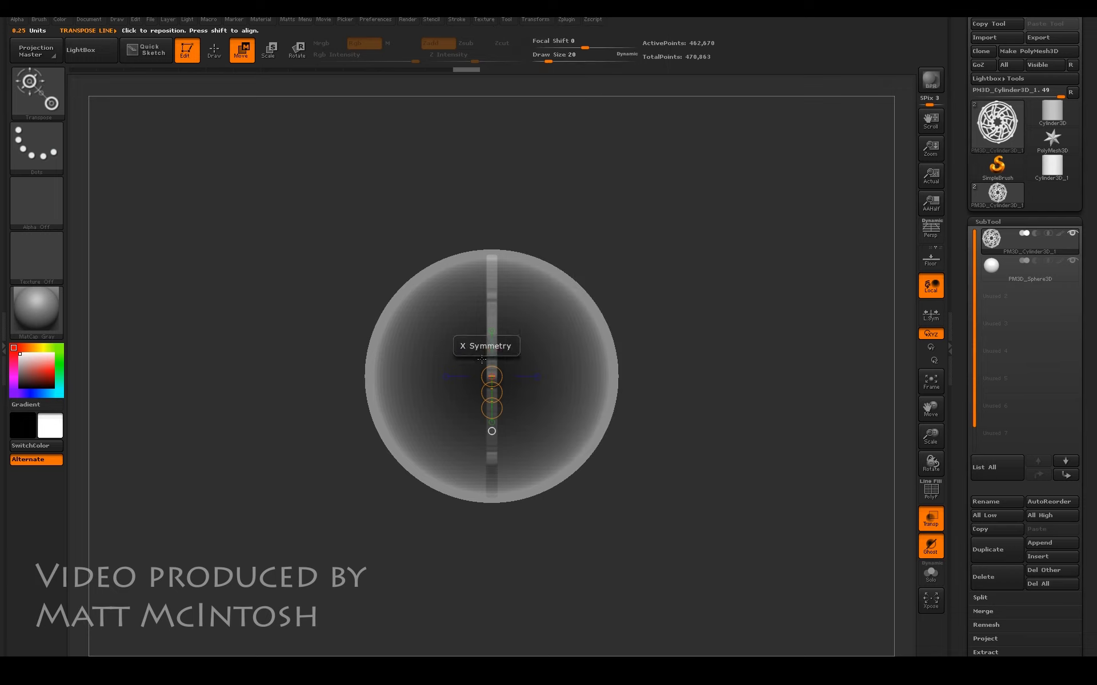
left_click_drag(490, 311, 617, 311)
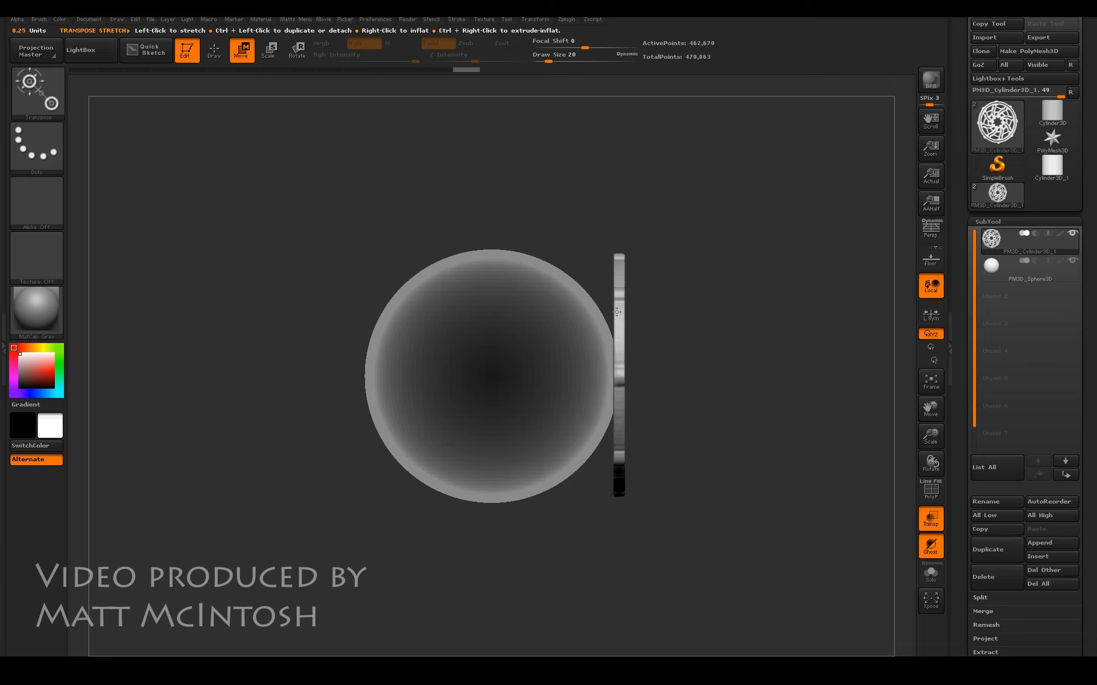
Conform the wheel to the sphere's curved surface with the MatchMaker brush, stroking outward from the wheel's centre in front view.
left_click_drag(706, 322, 662, 322)
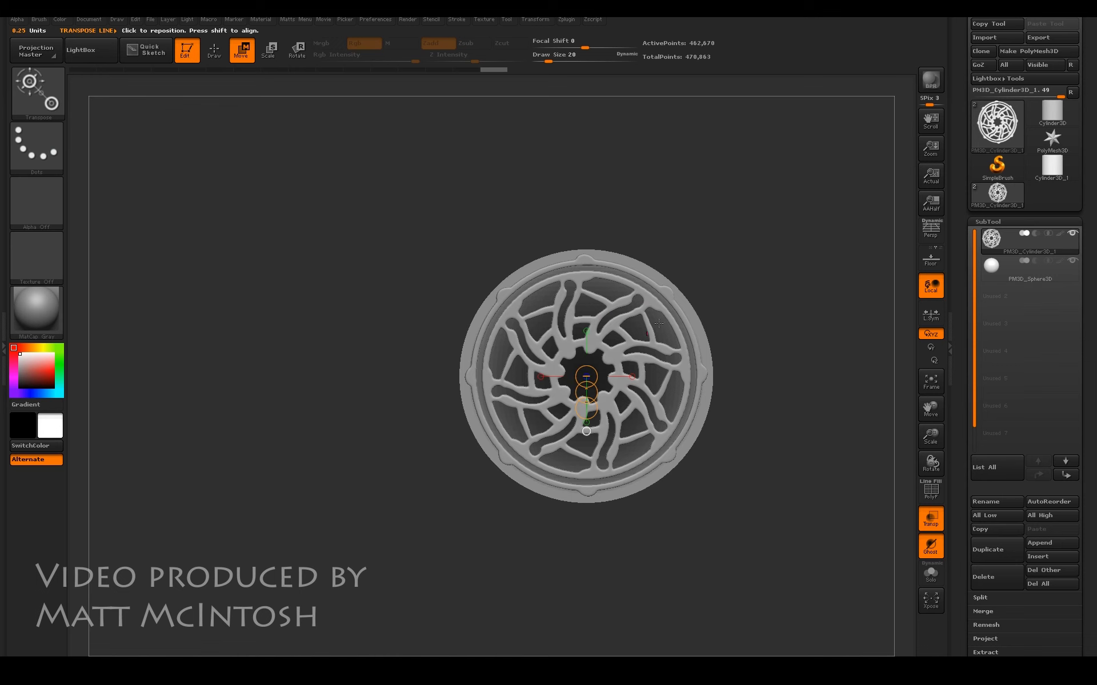
key("q")
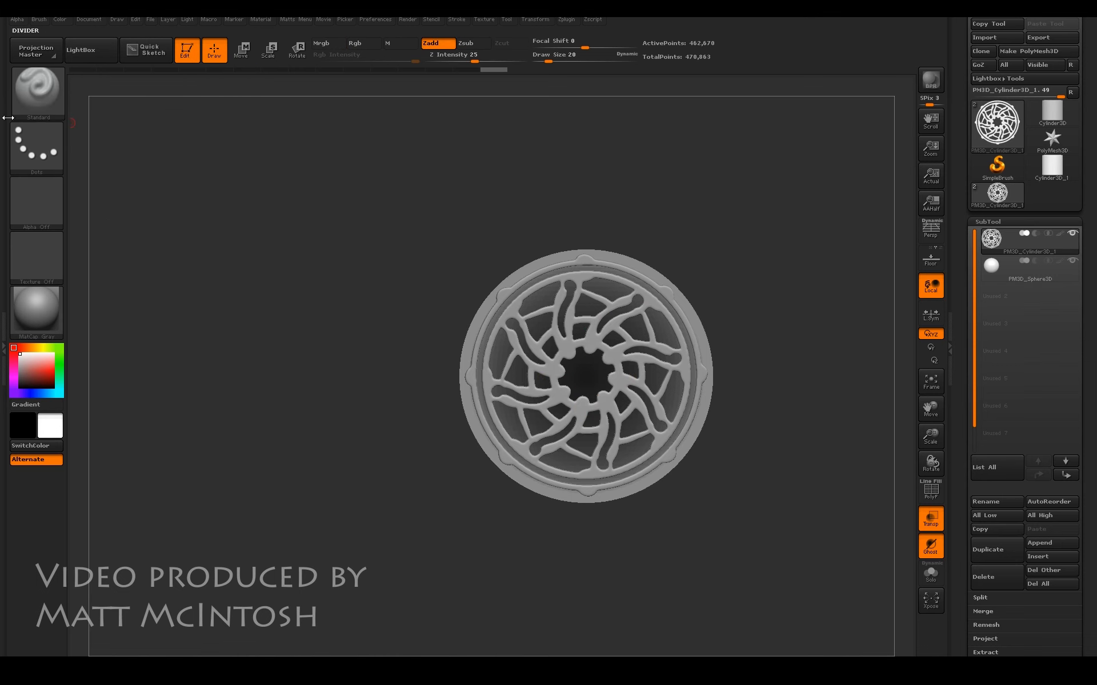
left_click(59, 111)
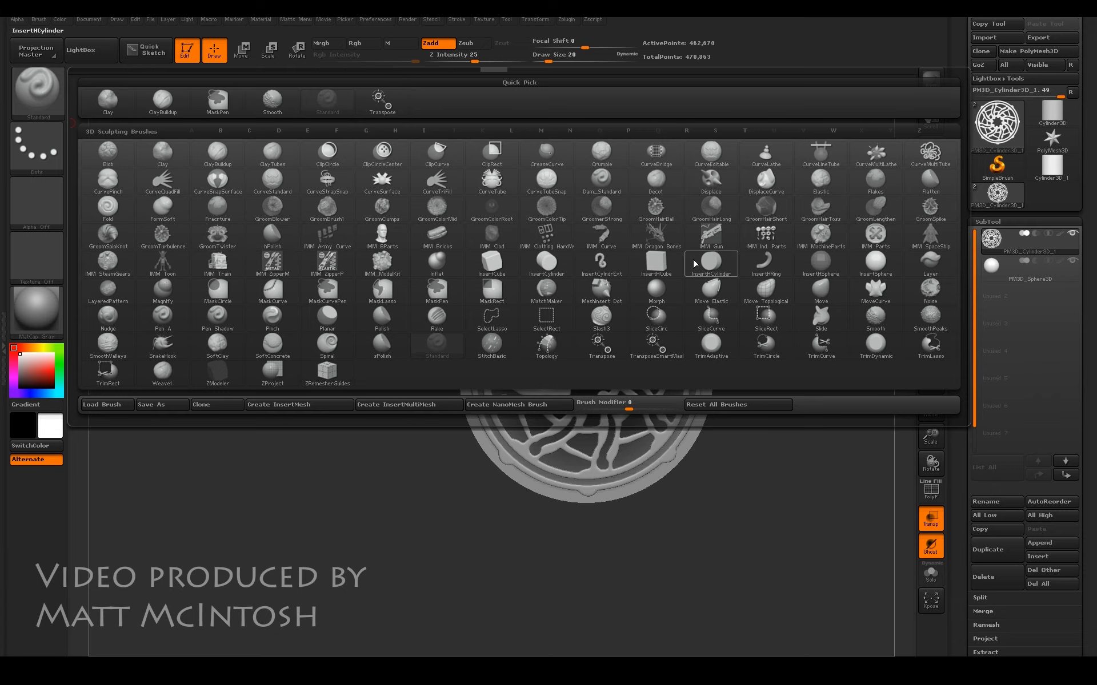
key("m")
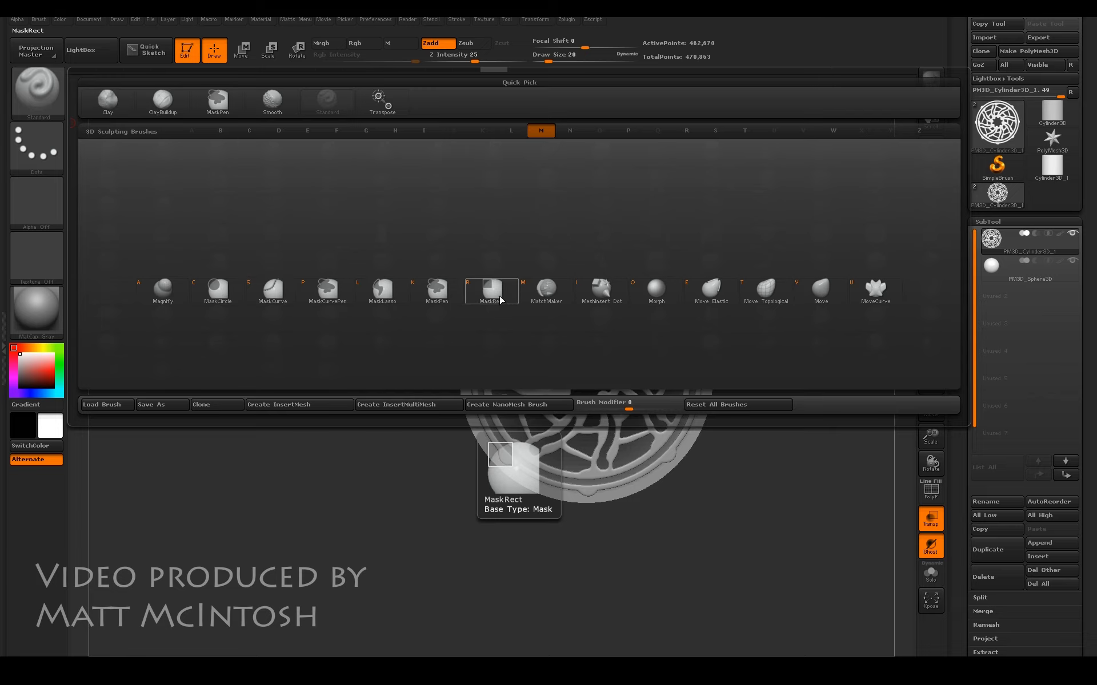
left_click(547, 291)
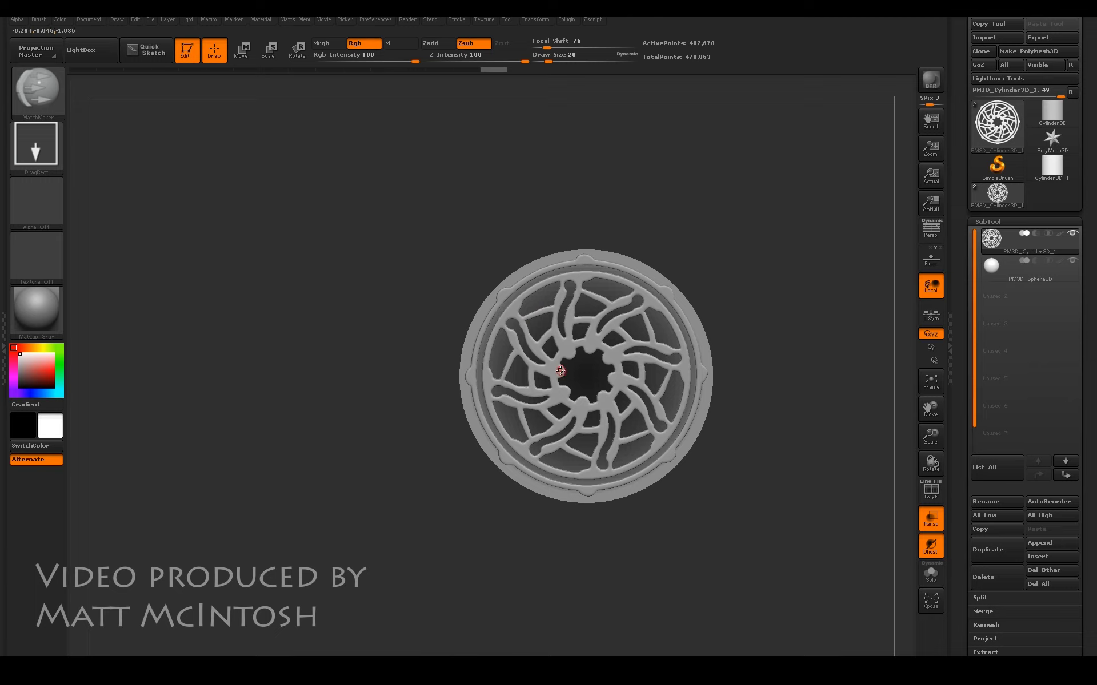
left_click_drag(558, 372, 350, 524)
key("ctrl+z")
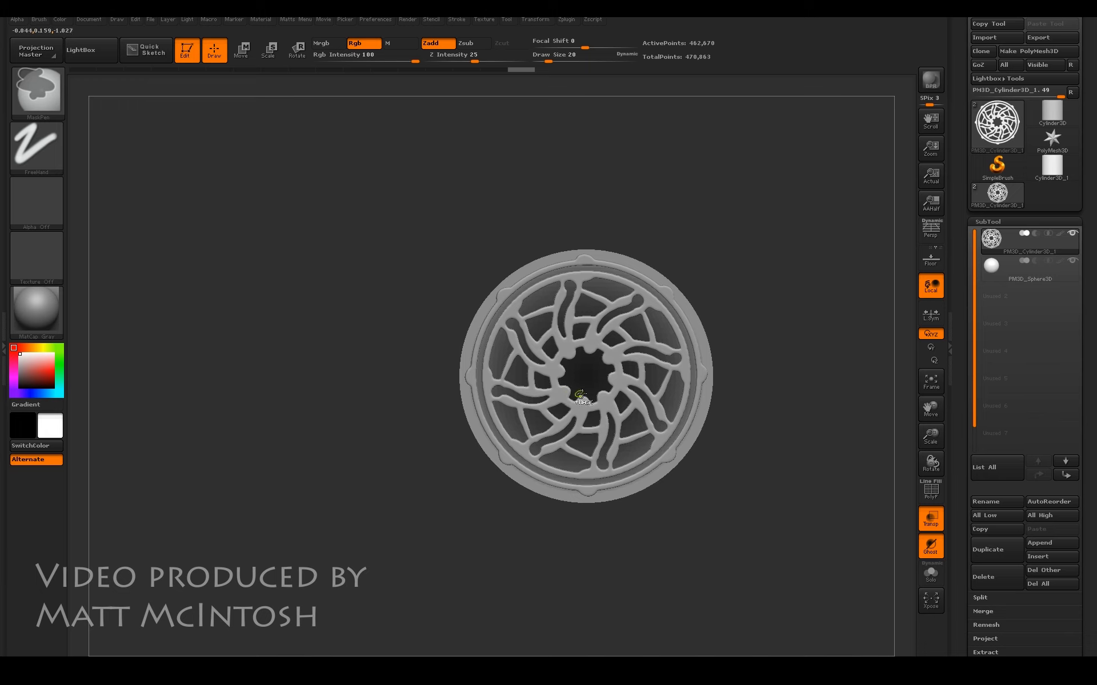
mouse_move(586, 379)
left_mouse_down()
mouse_move(528, 422)
mouse_move(631, 404)
mouse_move(600, 380)
mouse_move(808, 557)
left_mouse_up()
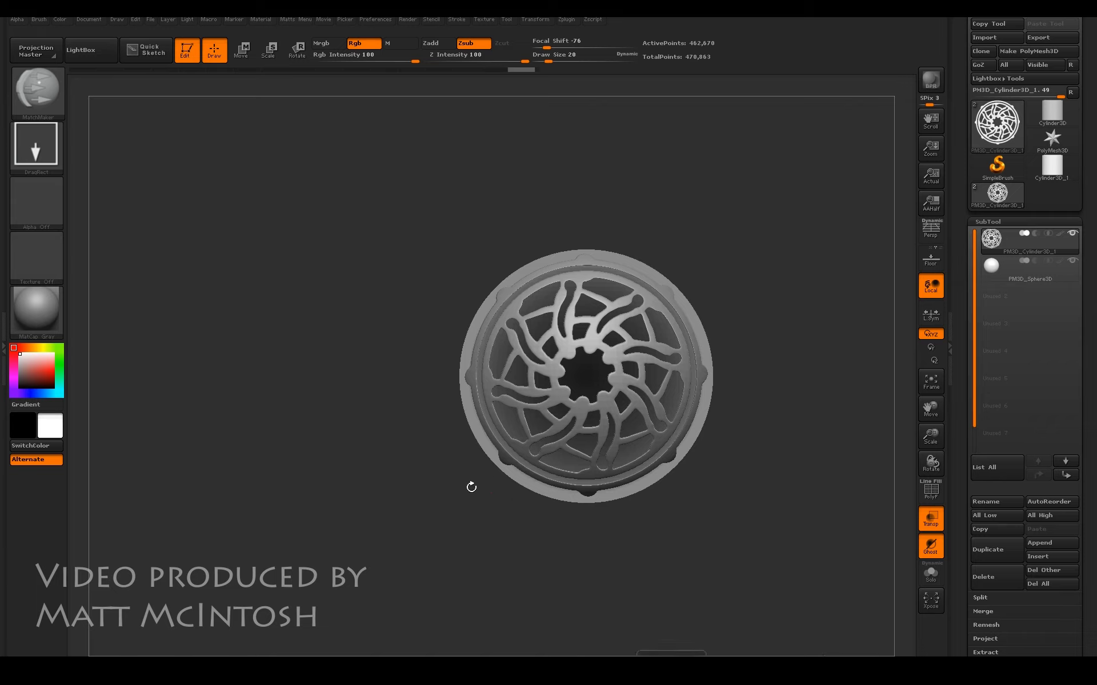
Hide the sphere subtool and inspect the curved wheel from an angle.
left_click_drag(765, 268, 928, 274)
left_click(1072, 261)
left_click_drag(738, 355, 774, 384)
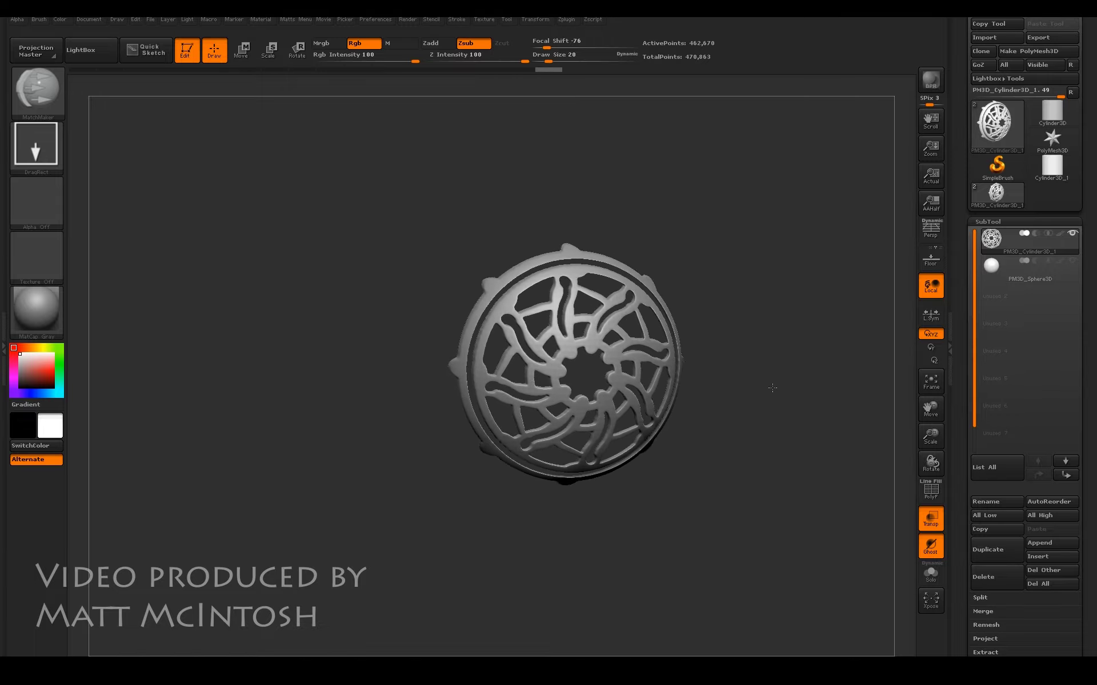